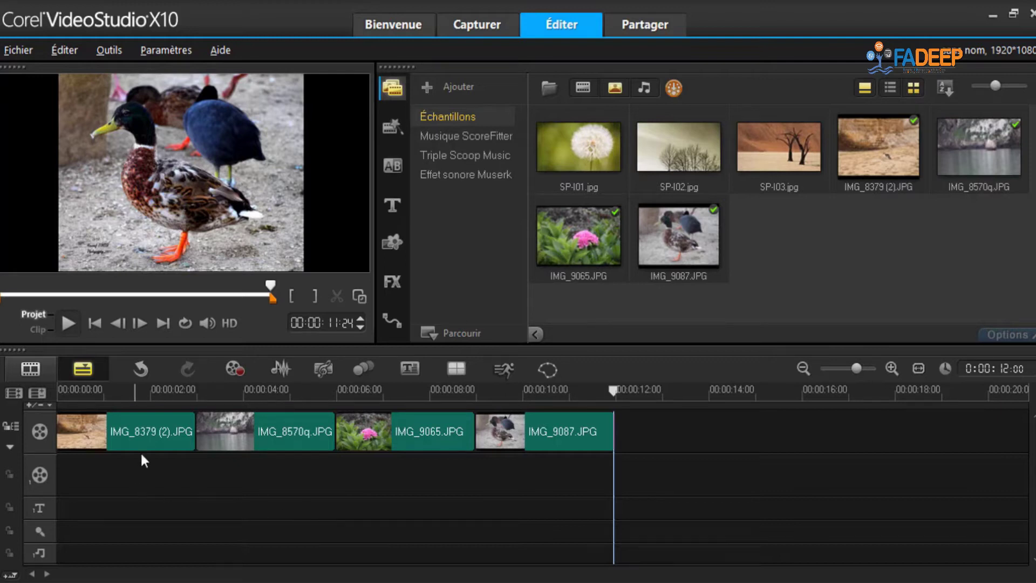
Step: Enable Panoramique et zoom on the IMG_8379 (2).JPG clip and apply the preset in the fourth row, second column
left_click(151, 433)
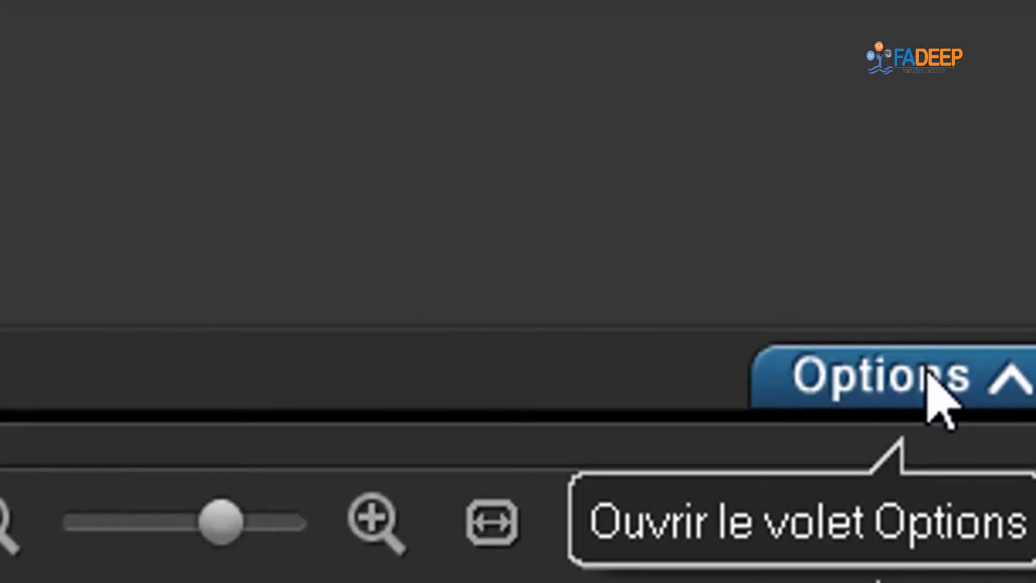
left_click(927, 373)
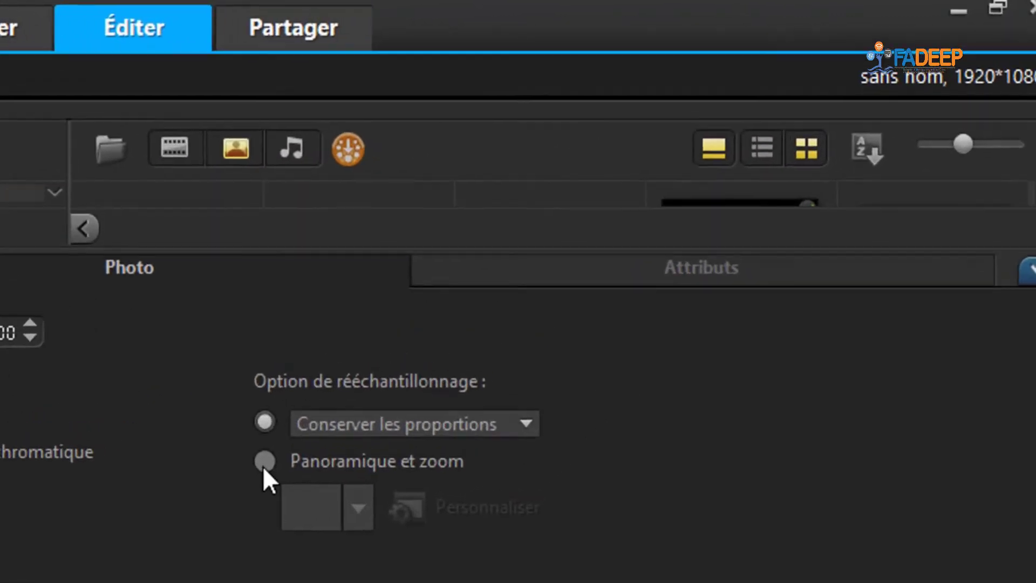
left_click(263, 467)
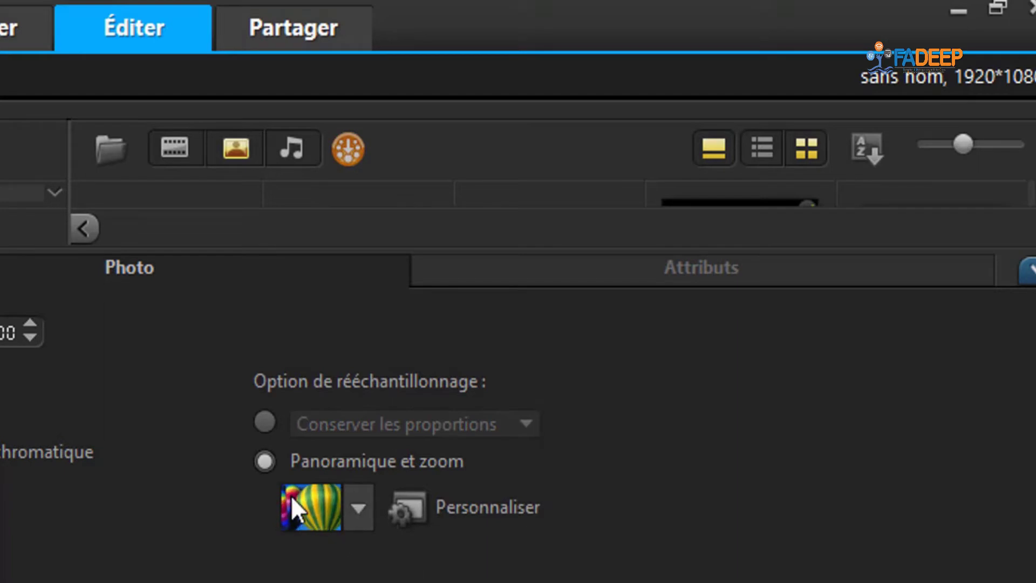
left_click(361, 512)
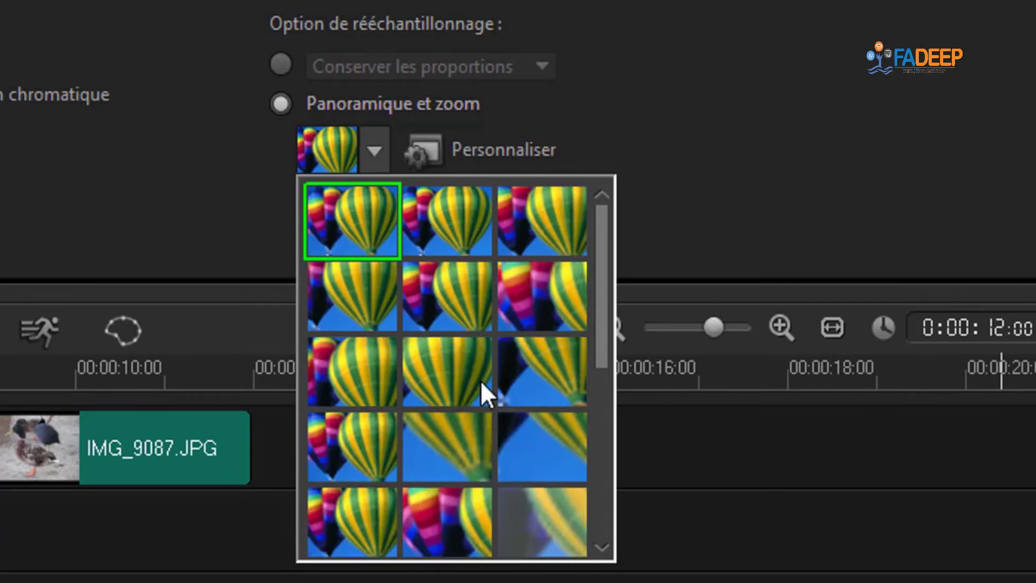
left_click(463, 435)
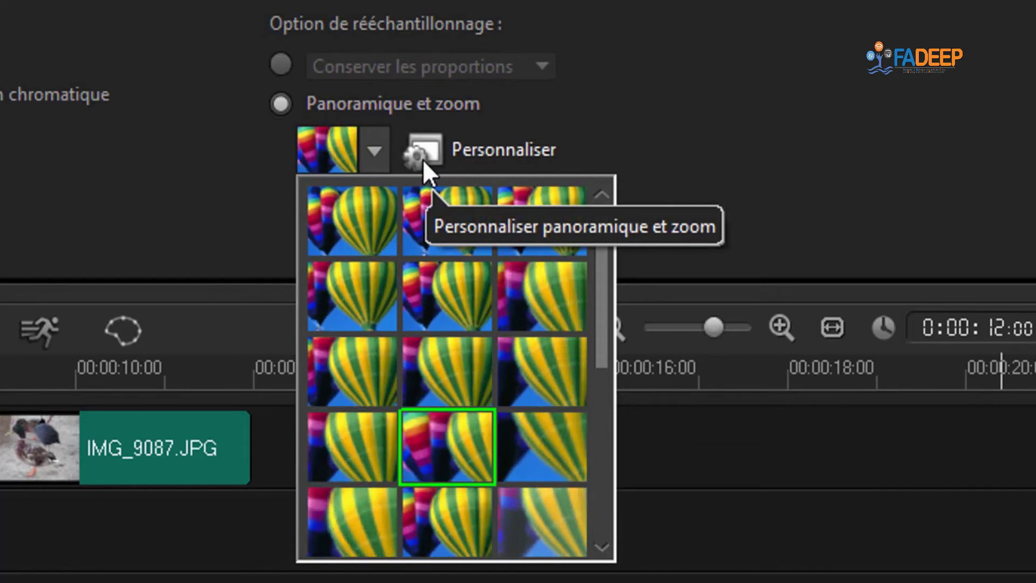
Step: Customize the pan and zoom, check its three keyframes and shift the start keyframe's frame upward to include the cat
left_click(423, 159)
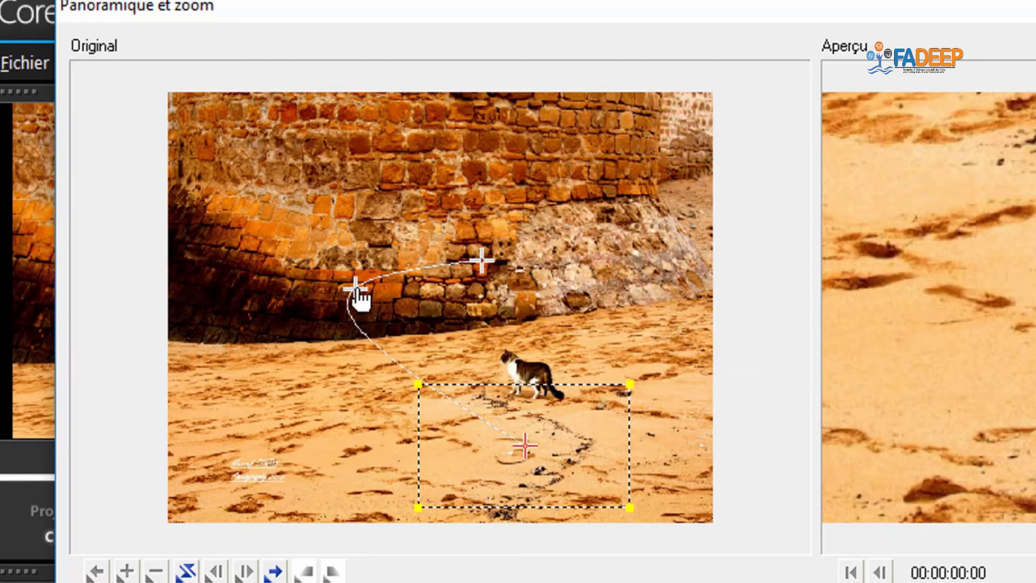
left_click(356, 289)
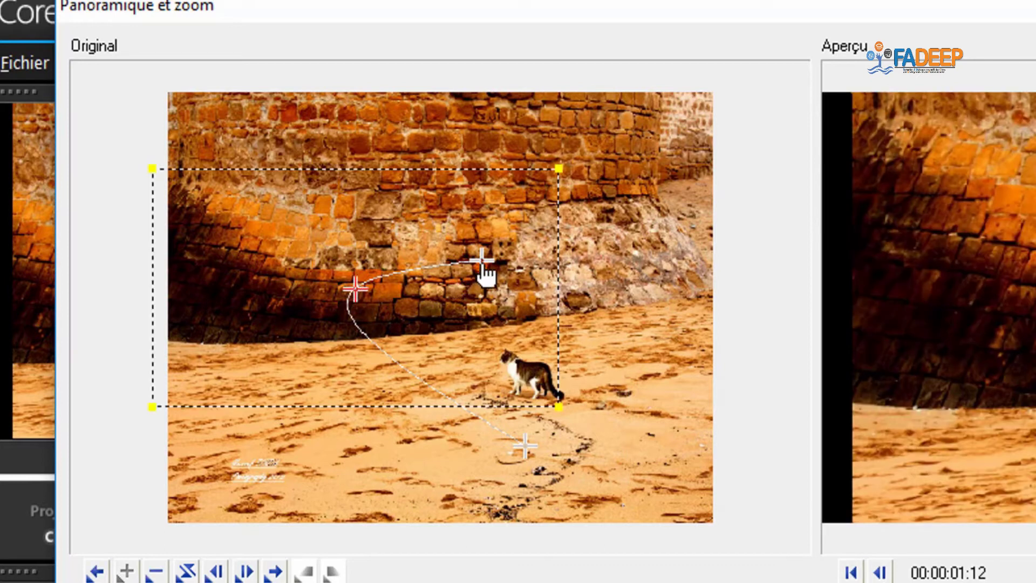
left_click(483, 263)
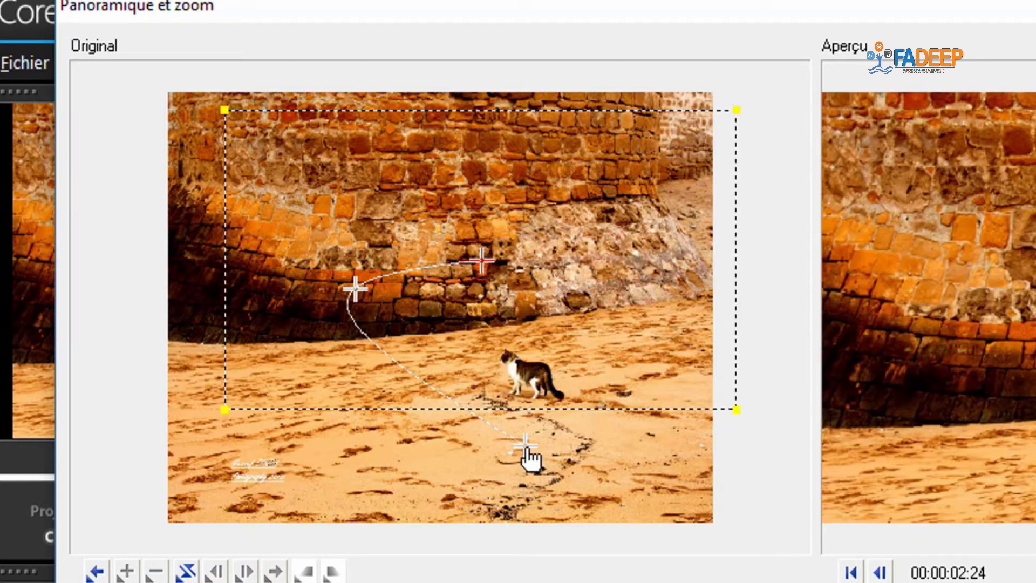
left_click(526, 447)
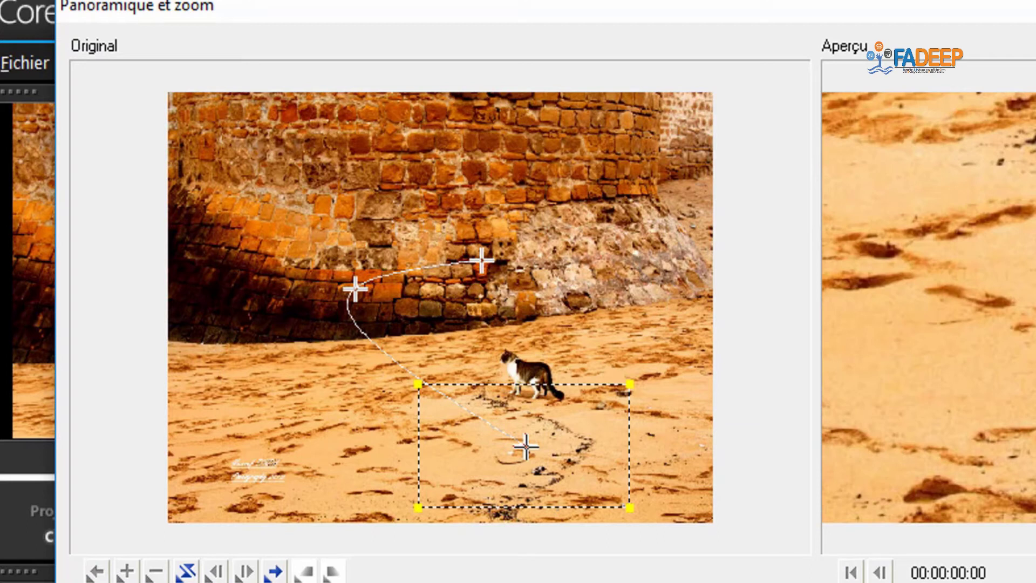
left_click_drag(526, 447, 526, 439)
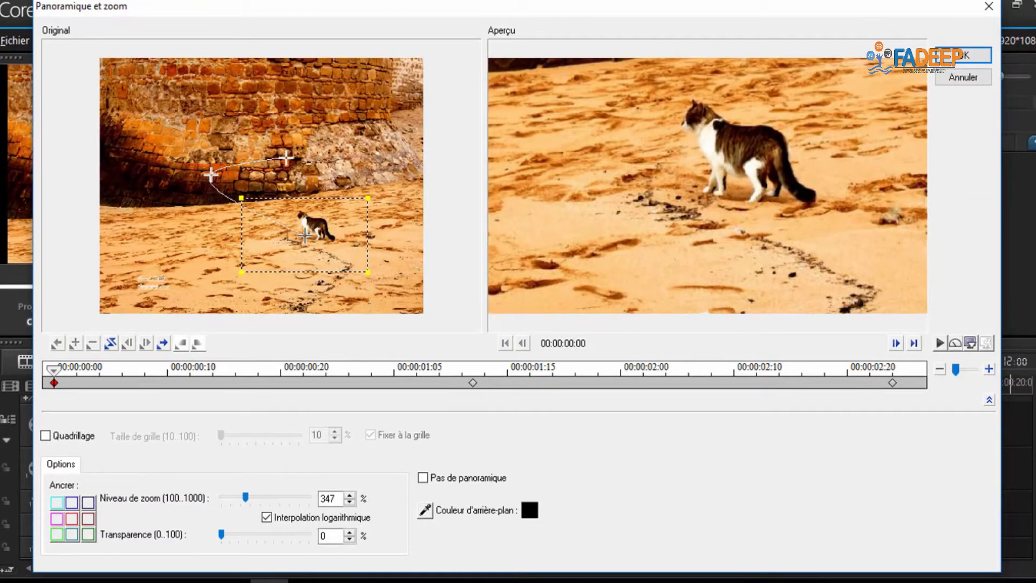
left_click_drag(305, 236, 304, 232)
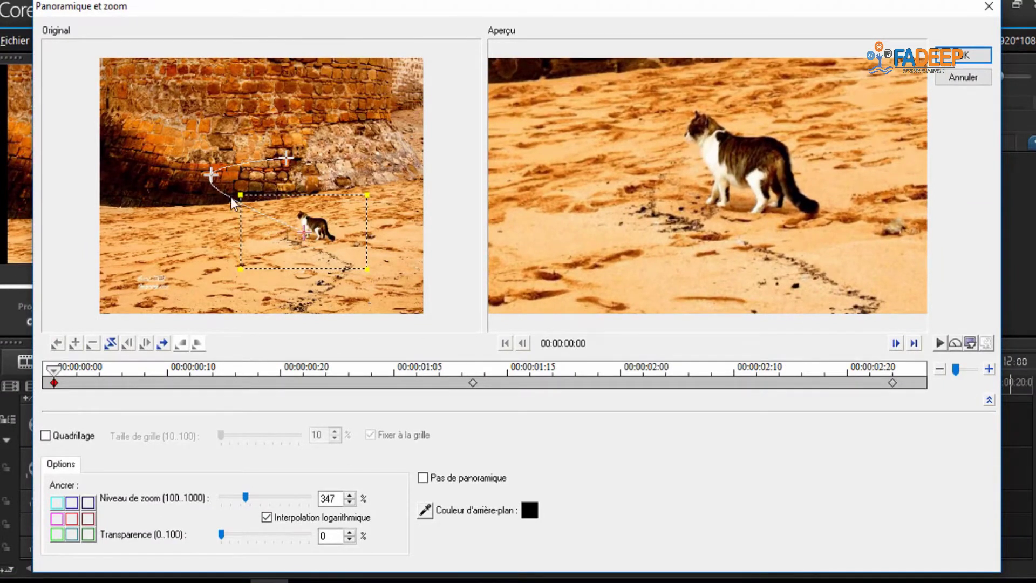
Step: Move the middle keyframe to the base of the wall near the cat and enlarge its frame to about 142% zoom
left_click(210, 174)
left_click_drag(210, 174, 263, 196)
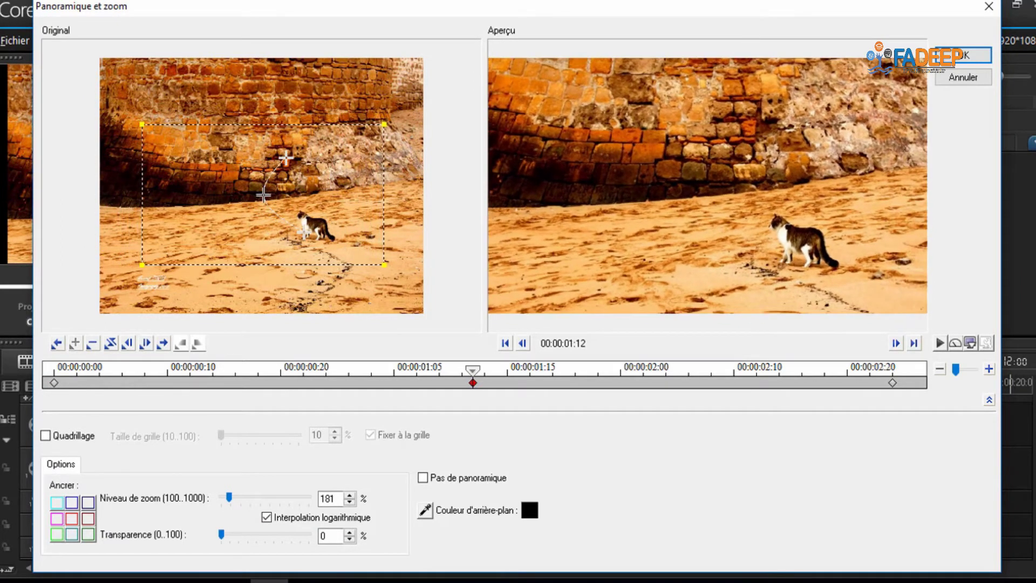
left_click_drag(385, 121, 414, 106)
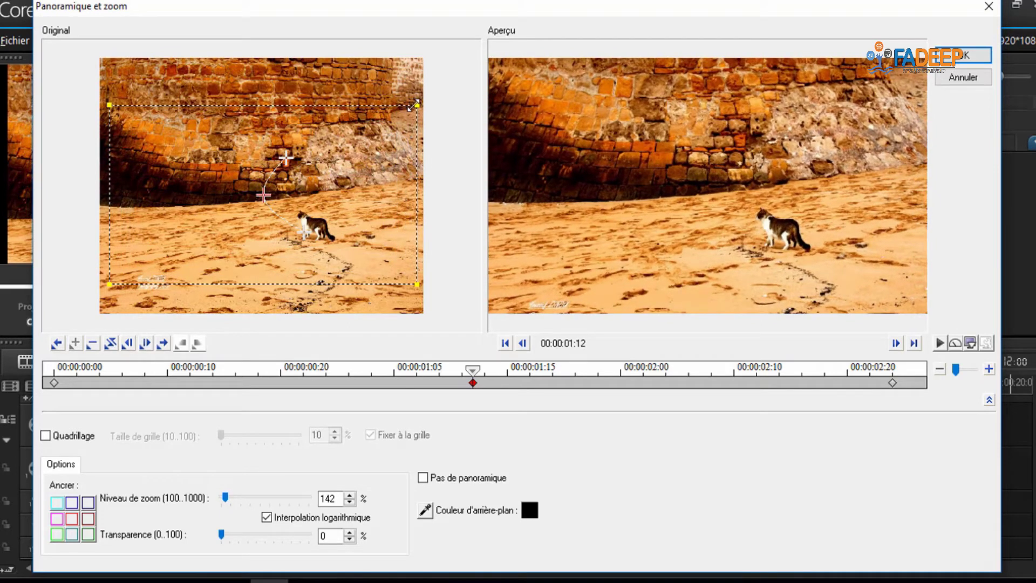
Step: Shrink the end keyframe's frame to about 423% zoom, place it around the cat, and accept the pan and zoom settings
left_click(285, 156)
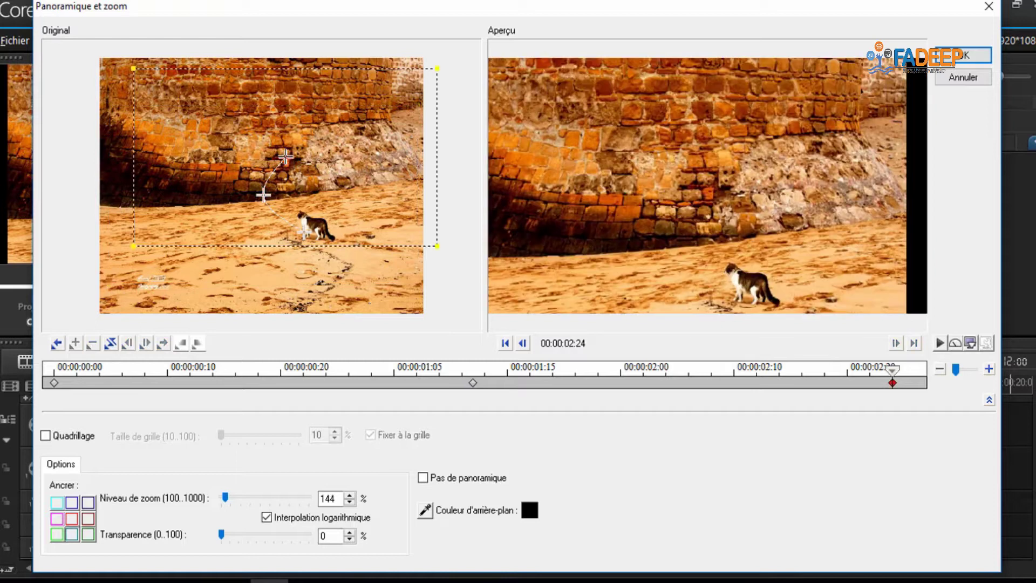
left_click_drag(437, 68, 303, 222)
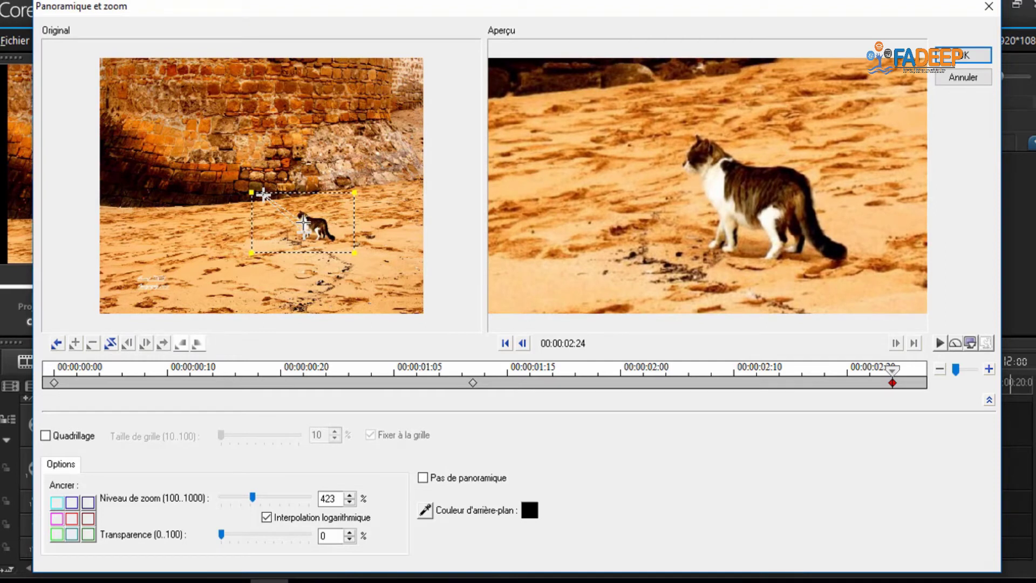
left_click_drag(303, 222, 302, 223)
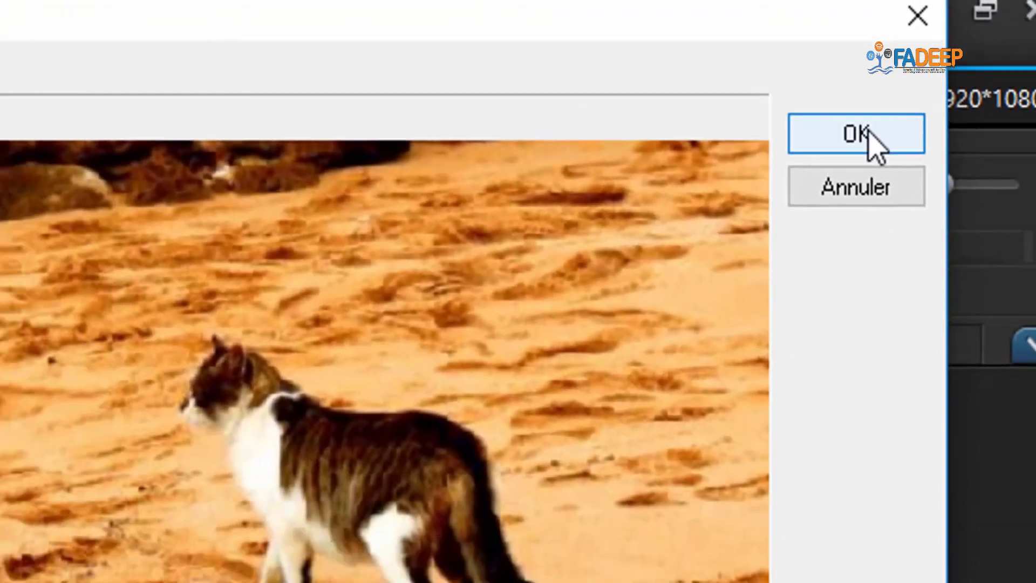
left_click(840, 154)
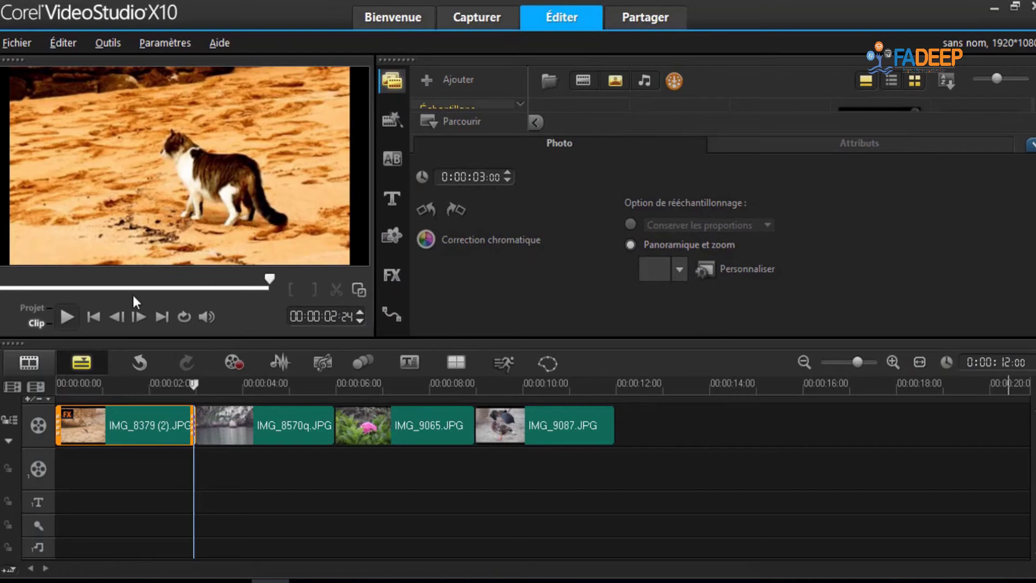
Step: Preview the IMG_8379 (2).JPG clip, extend its duration to 0:00:05:05 on the timeline, and play it again
left_click(67, 316)
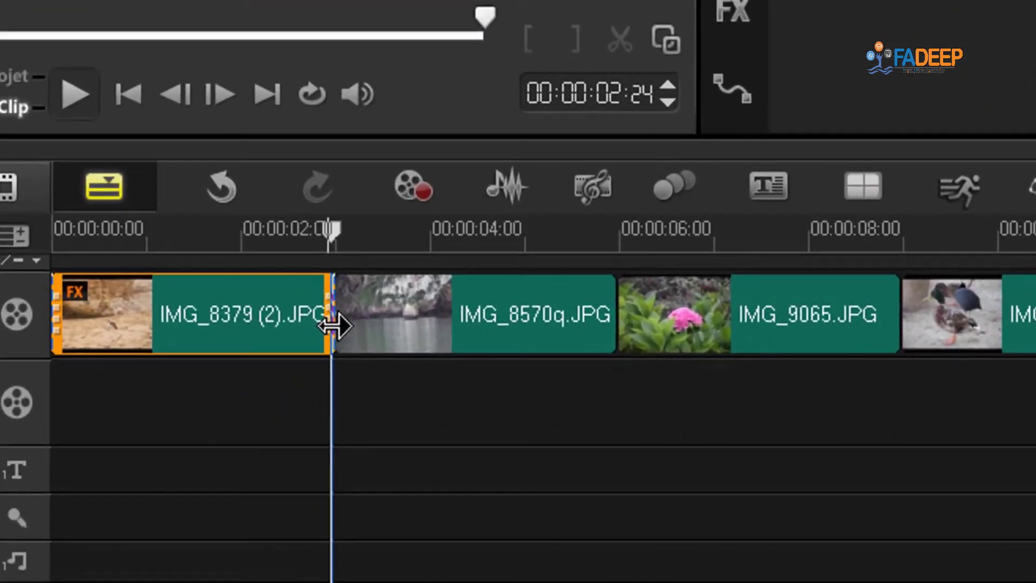
left_click_drag(332, 325, 551, 320)
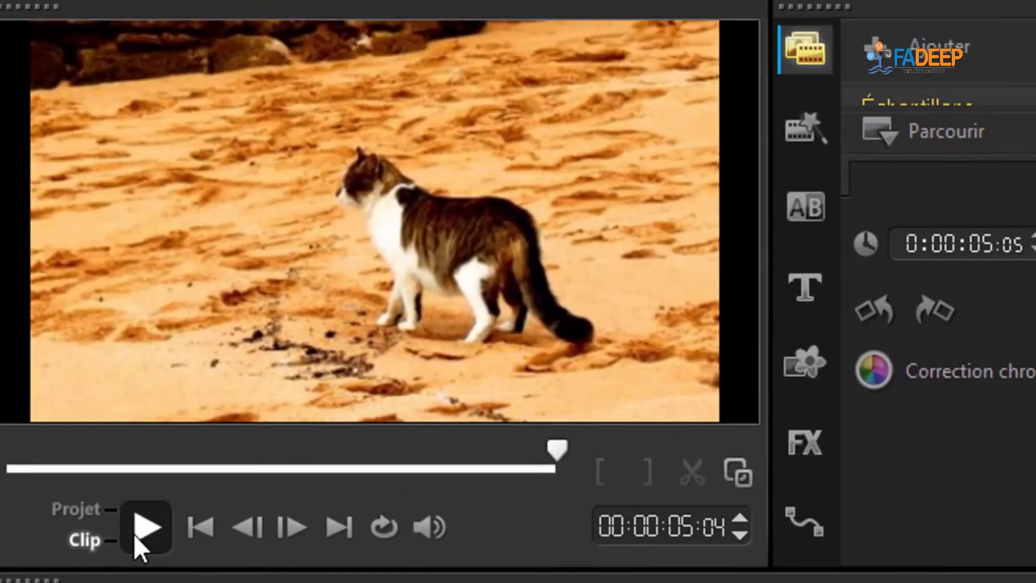
left_click(74, 95)
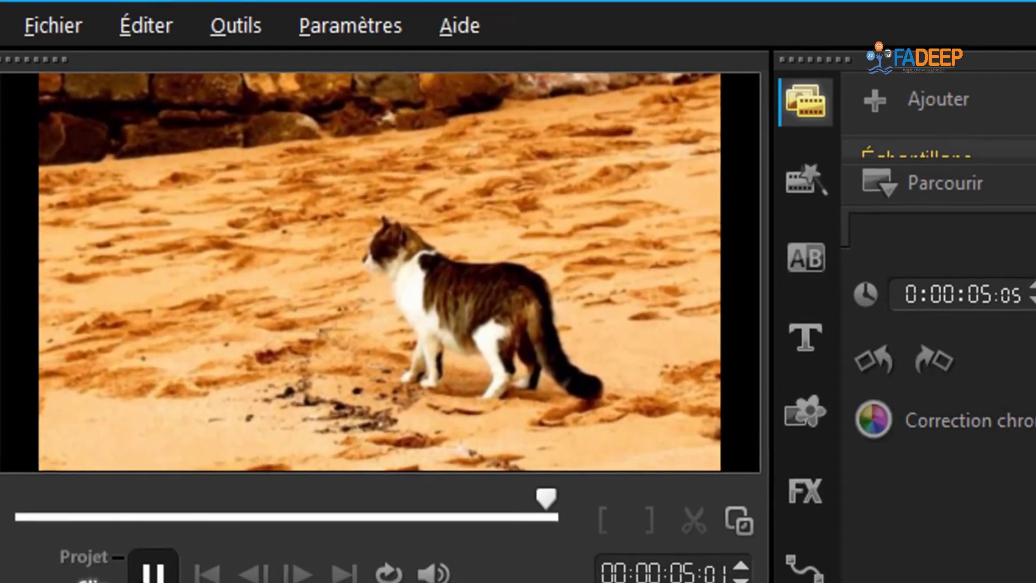
left_click(155, 573)
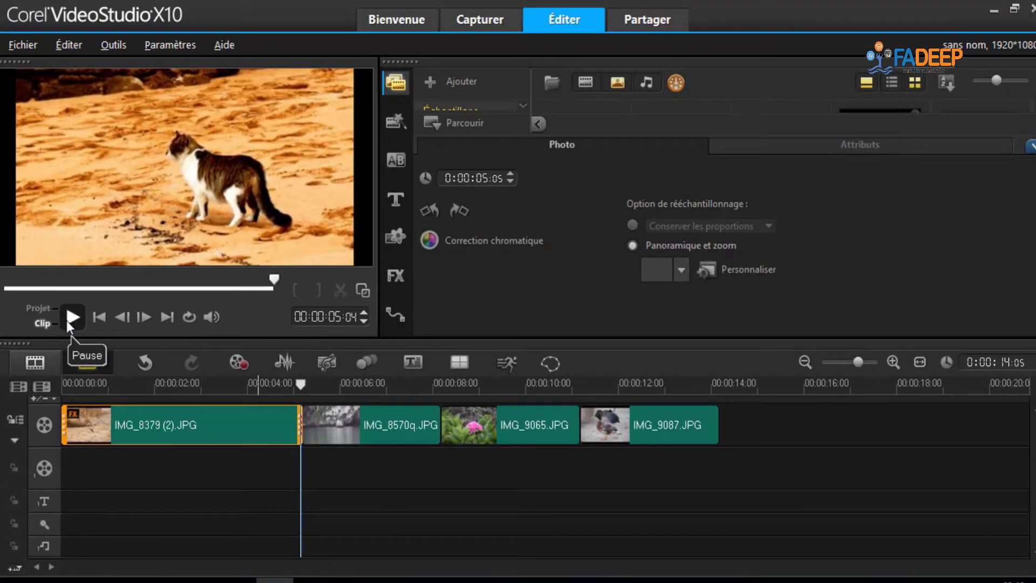
Step: Enable Panoramique et zoom on the IMG_8570q.JPG clip
left_click(357, 425)
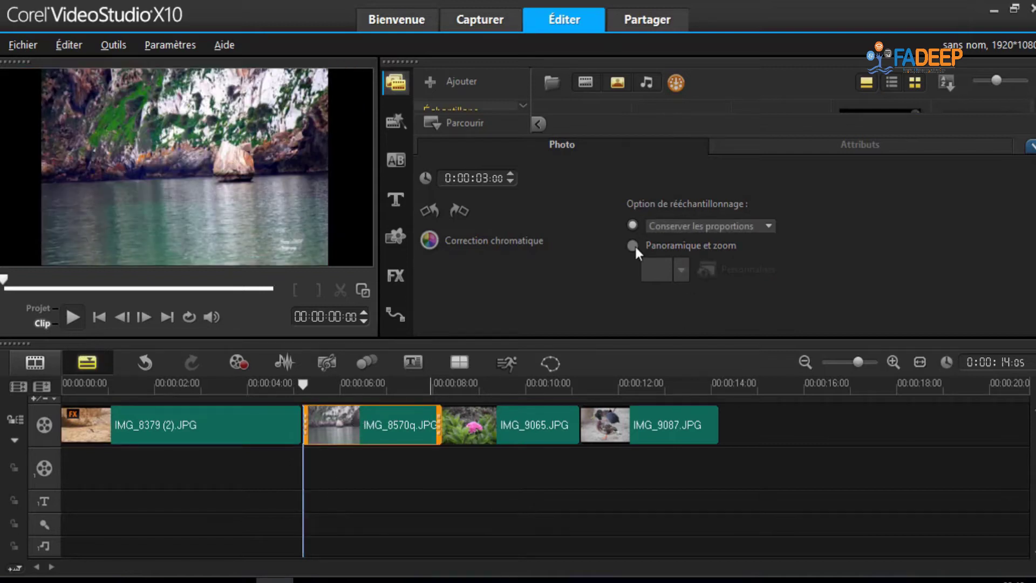
left_click(633, 245)
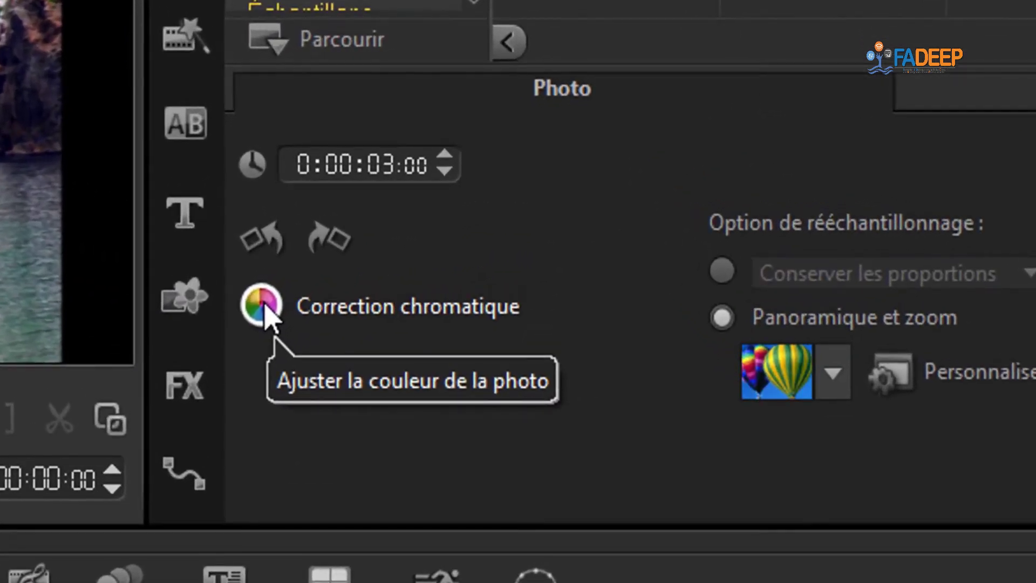
Step: Try out the colour correction sliders on IMG_8570q.JPG, ending with hue, saturation and brightness at 0 and contrast and gamma at 2
left_click(263, 308)
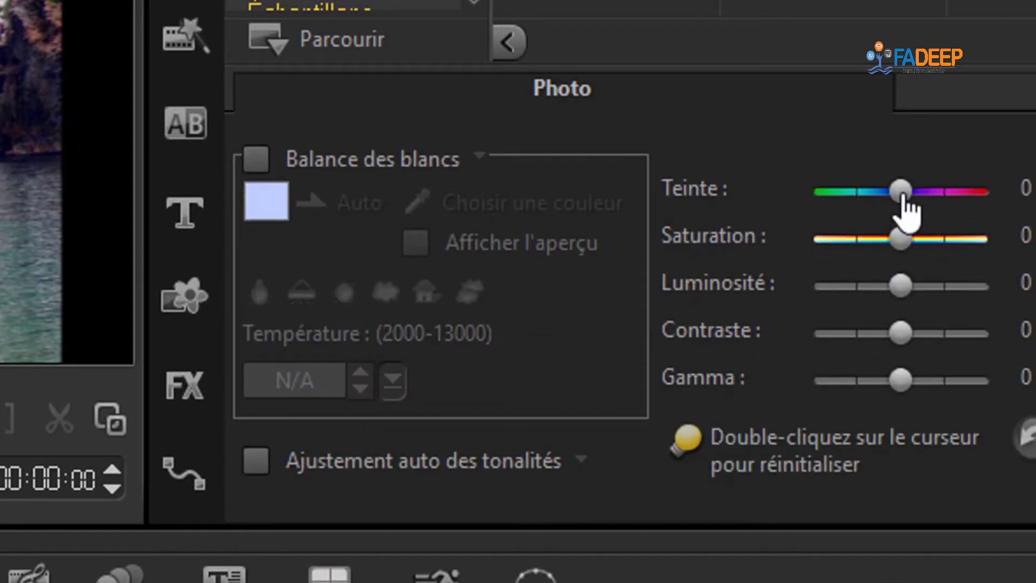
left_click_drag(902, 197, 813, 202)
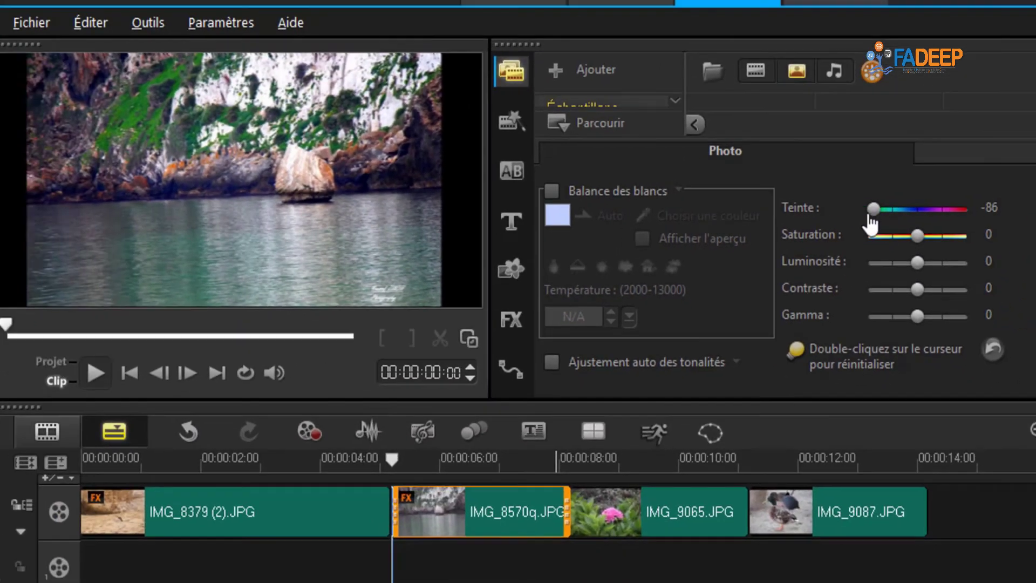
left_click_drag(870, 224, 927, 251)
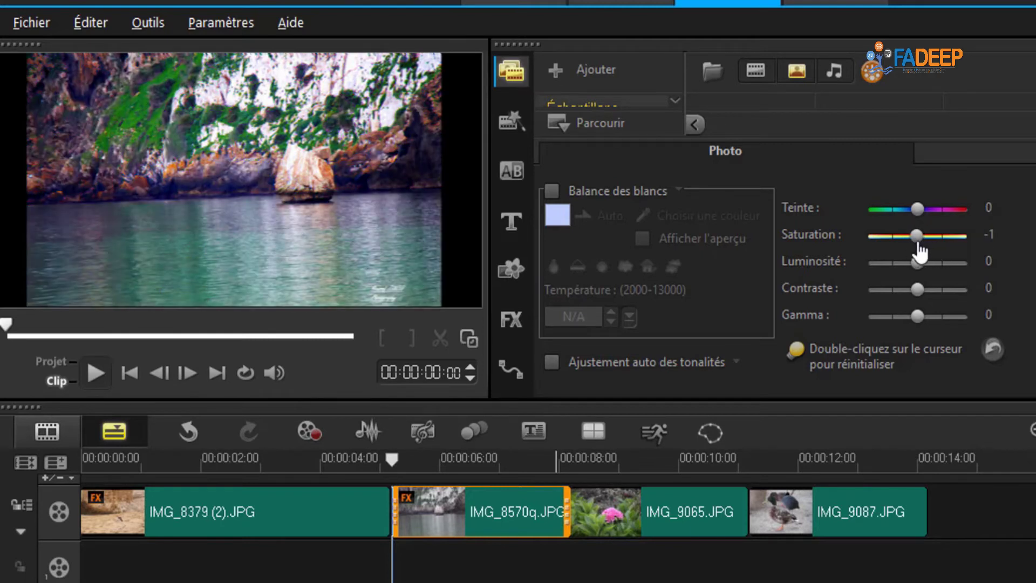
left_click_drag(919, 272, 925, 333)
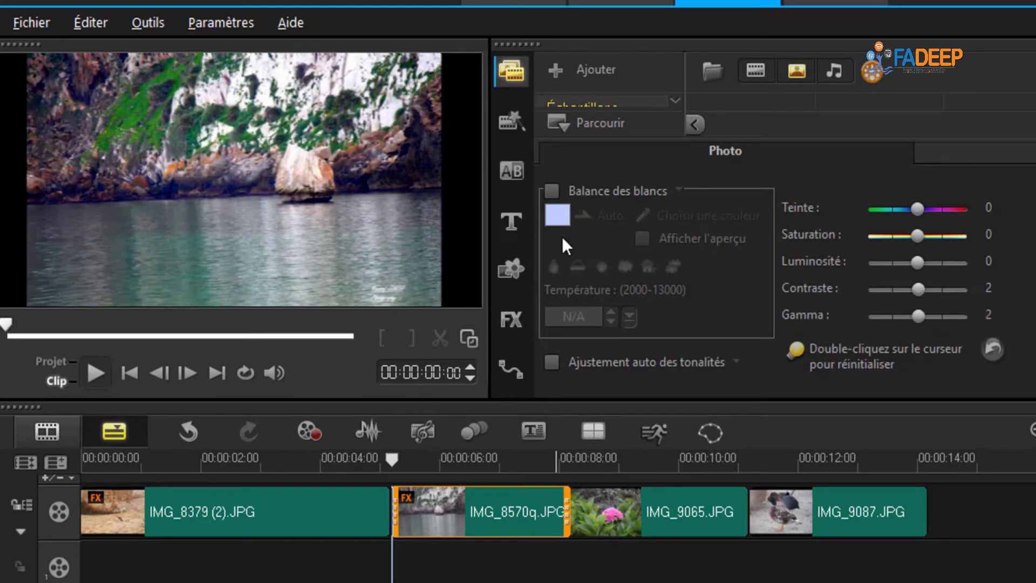
Step: Enable white balance on the photo, try the lighting presets from Tungstène onward, and choose the last one with temperature 13000
left_click(552, 191)
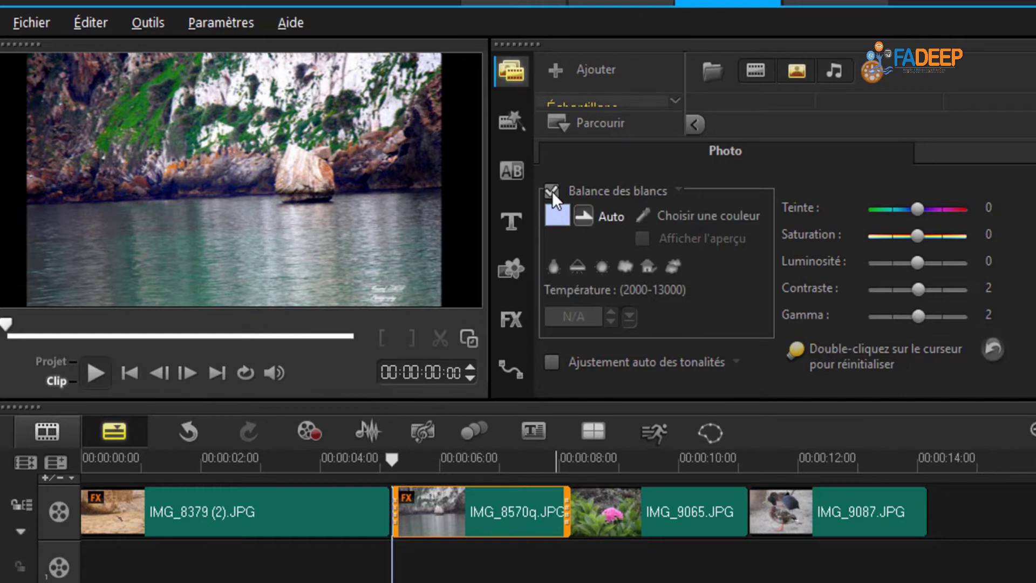
left_click(555, 266)
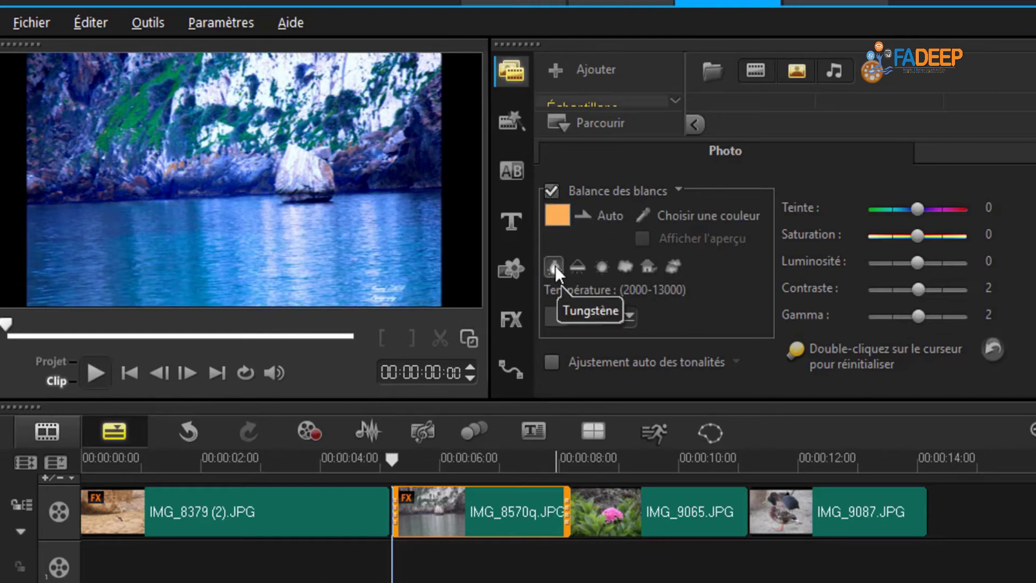
left_click(578, 269)
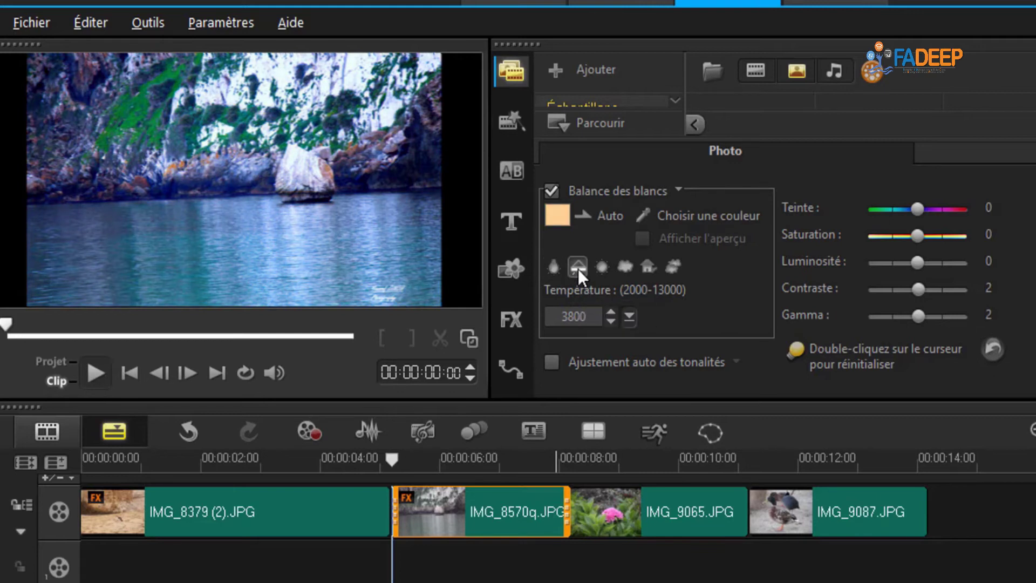
left_click(607, 267)
left_click(624, 272)
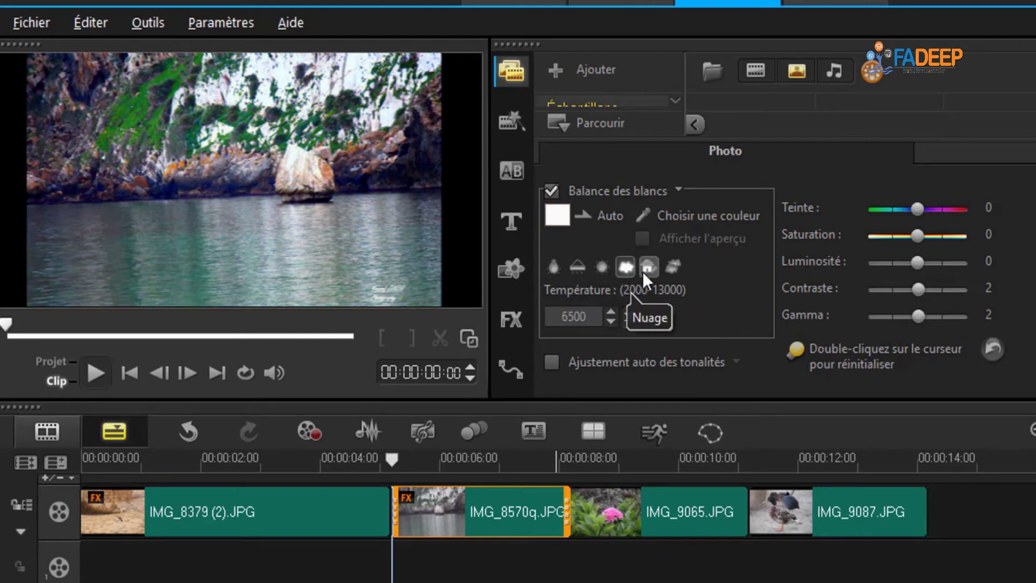
left_click(643, 273)
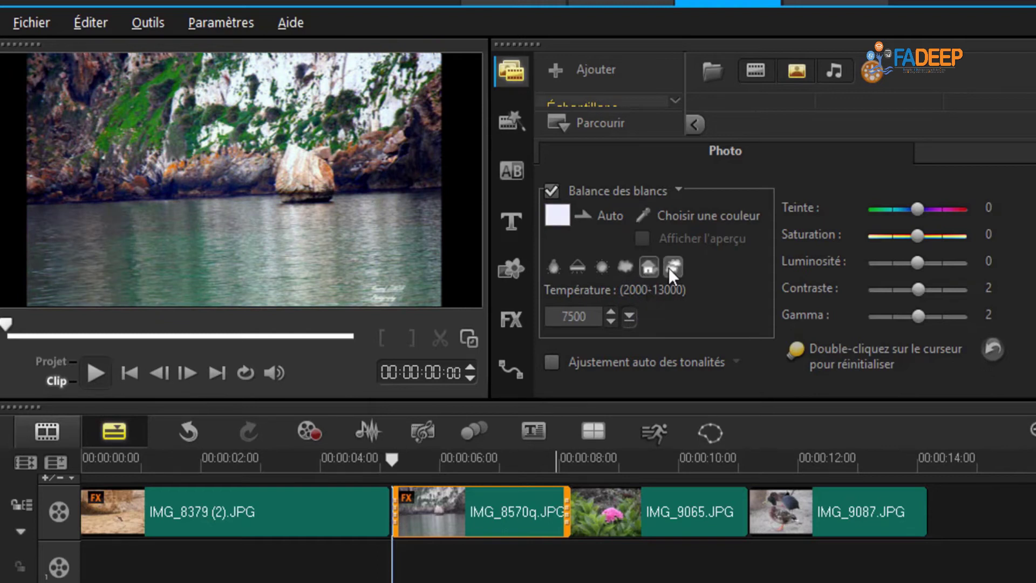
left_click(669, 268)
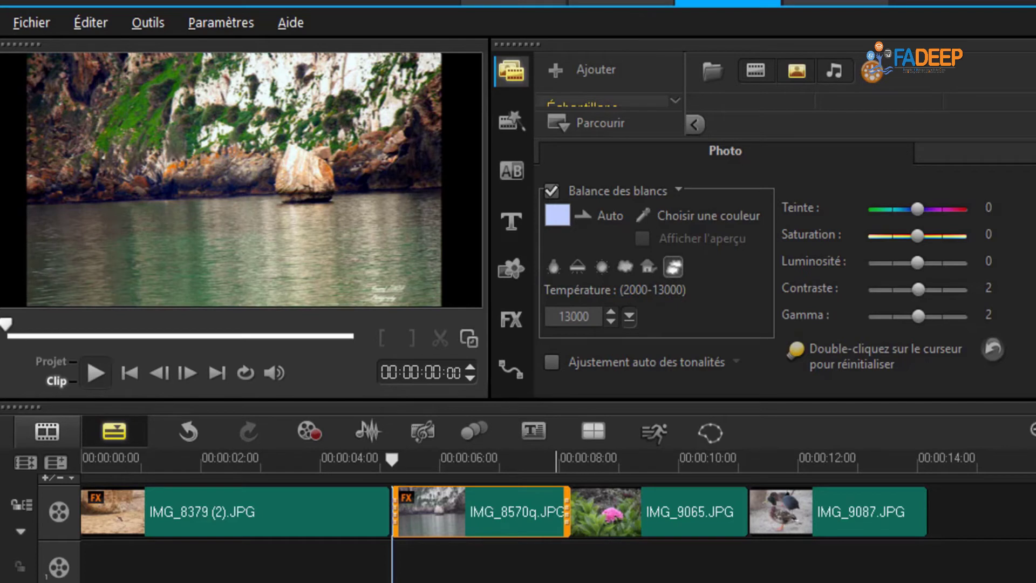
Step: Leave the colour correction of IMG_8570q.JPG and choose the third pan and zoom preset in the second row
scroll(771, 281, "up", 2)
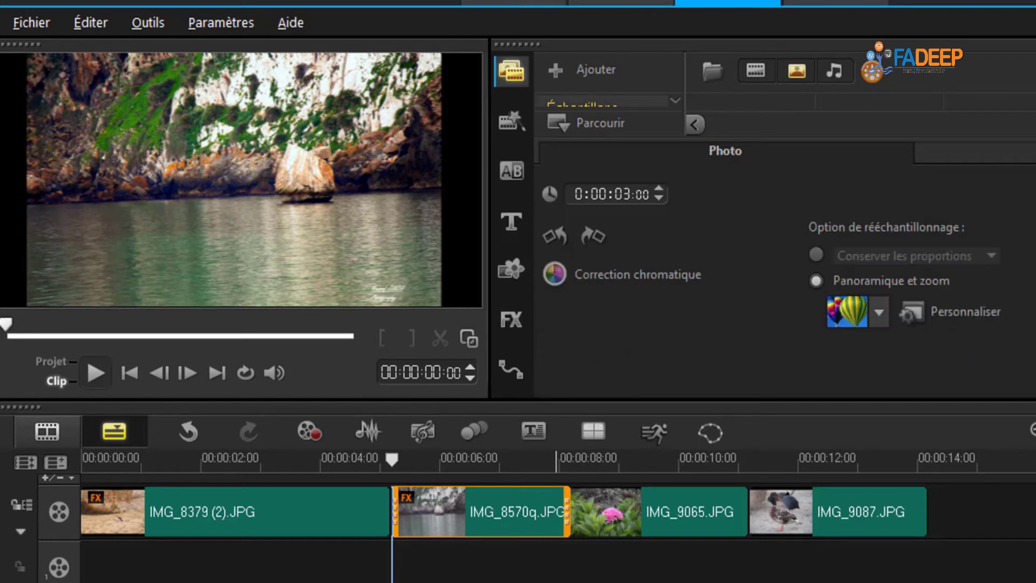
left_click(875, 318)
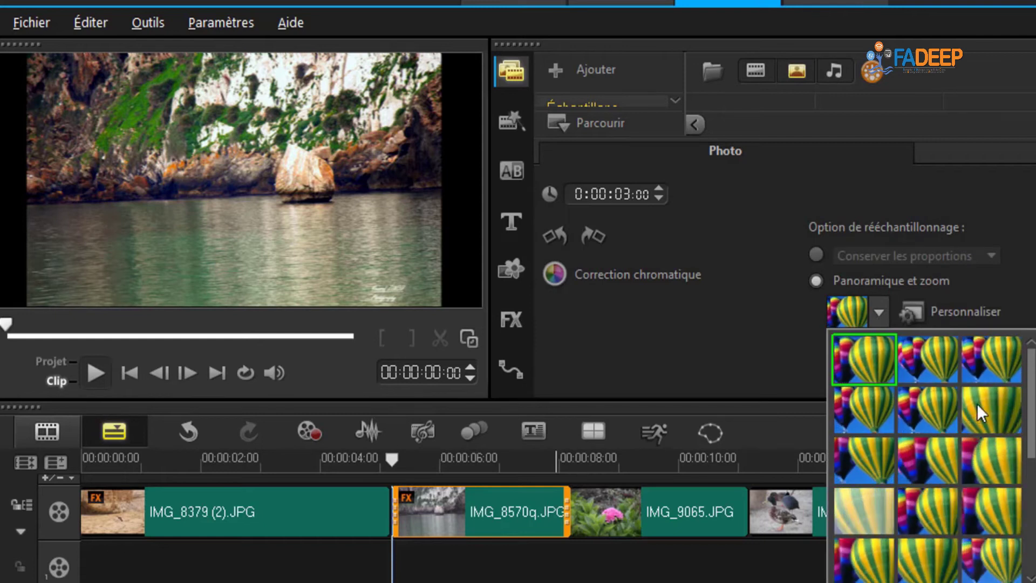
left_click(977, 403)
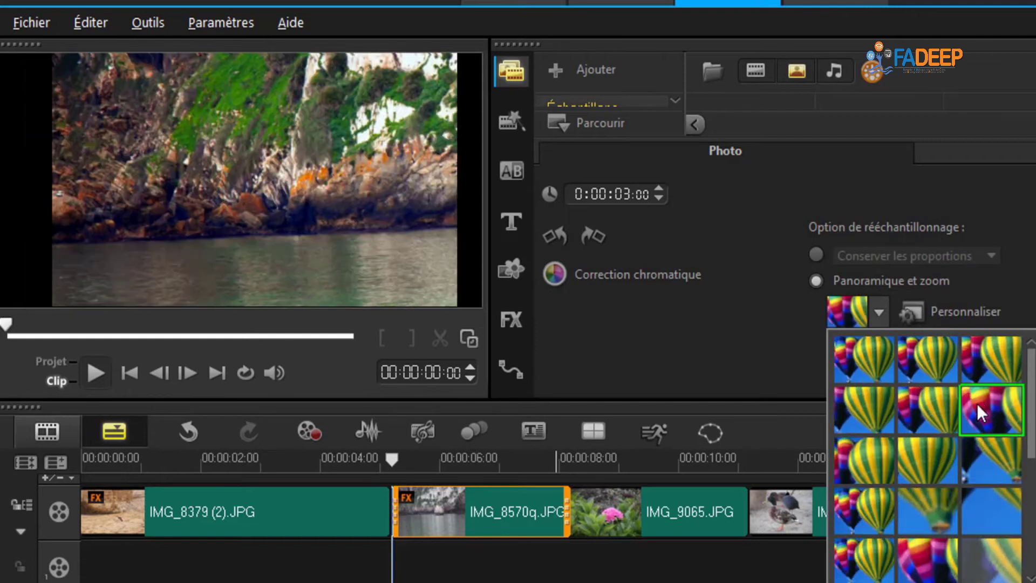
Step: Customize the pan and zoom of IMG_8570q.JPG to start close on the rock and end on a wide frame at 120% zoom
left_click(908, 316)
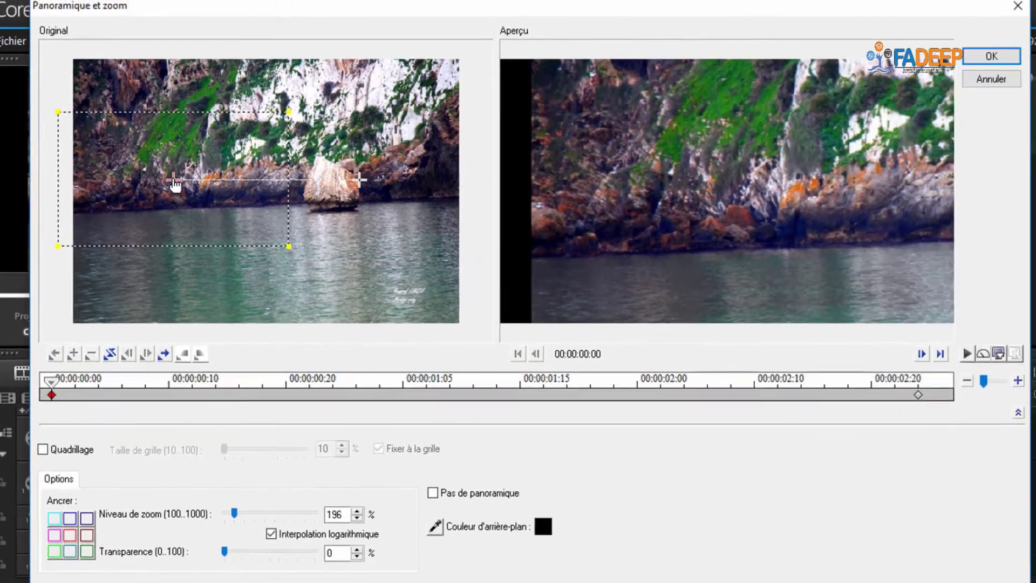
left_click_drag(291, 213, 353, 224)
left_click_drag(212, 185, 288, 185)
left_click_drag(404, 248, 364, 222)
left_click(154, 344)
left_click_drag(290, 194, 264, 200)
left_click_drag(376, 133, 445, 94)
left_click_drag(262, 209, 250, 206)
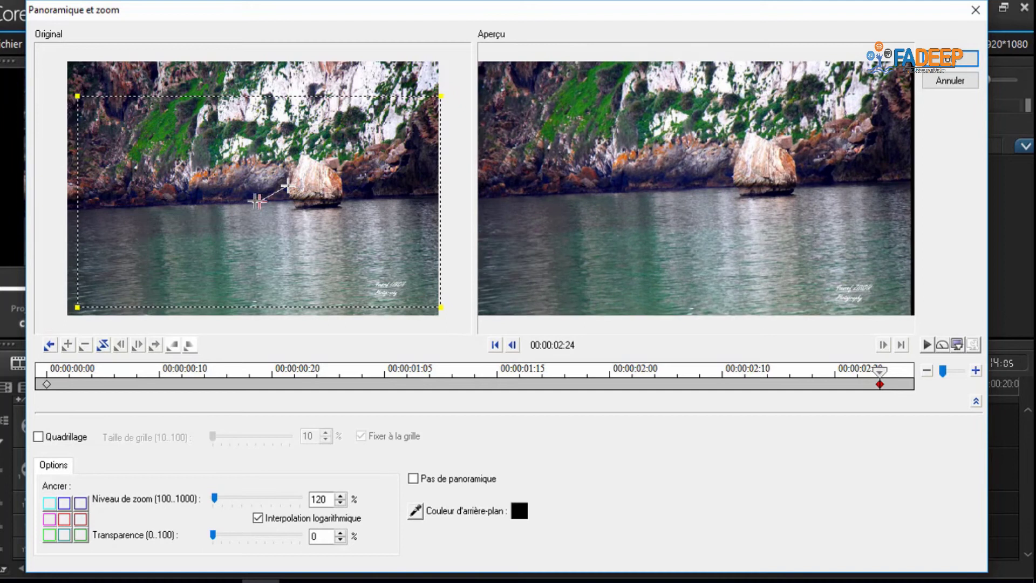
left_click(926, 58)
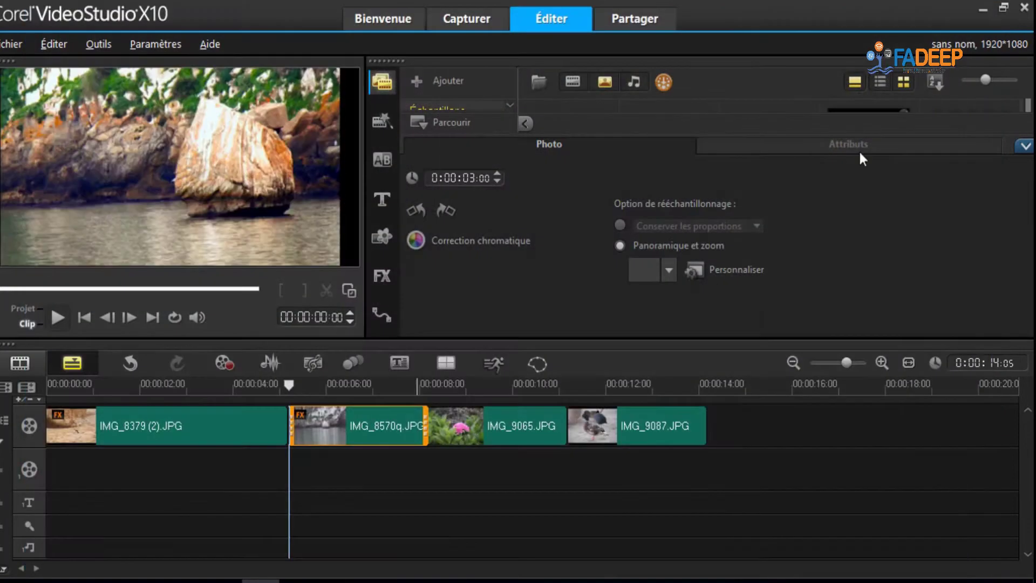
Step: Enable Panoramique et zoom on the IMG_9065.JPG clip and customize its start frame to 213% zoom over the pink flower
left_click(489, 431)
left_click(621, 245)
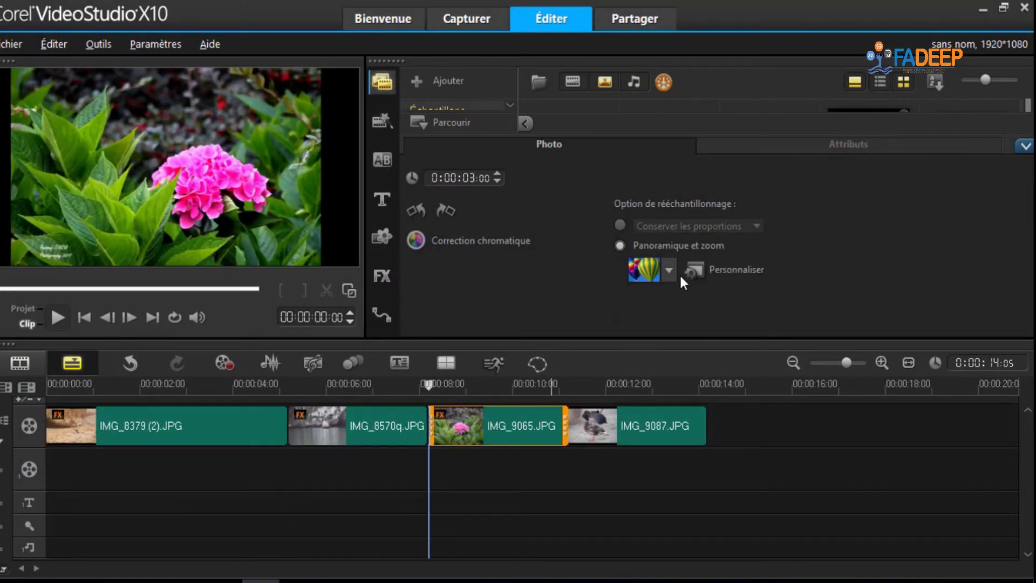
left_click(691, 273)
left_click_drag(452, 298, 360, 238)
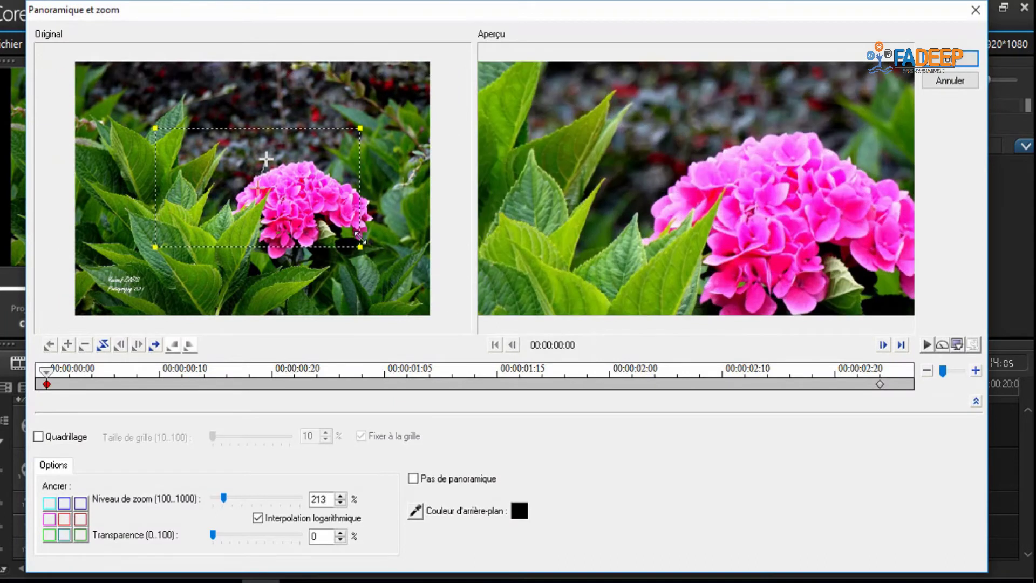
left_click_drag(275, 190, 281, 207)
Step: Set the end frame of the flower photo to 132% zoom, shift it lower, and apply the customized effect
left_click(880, 384)
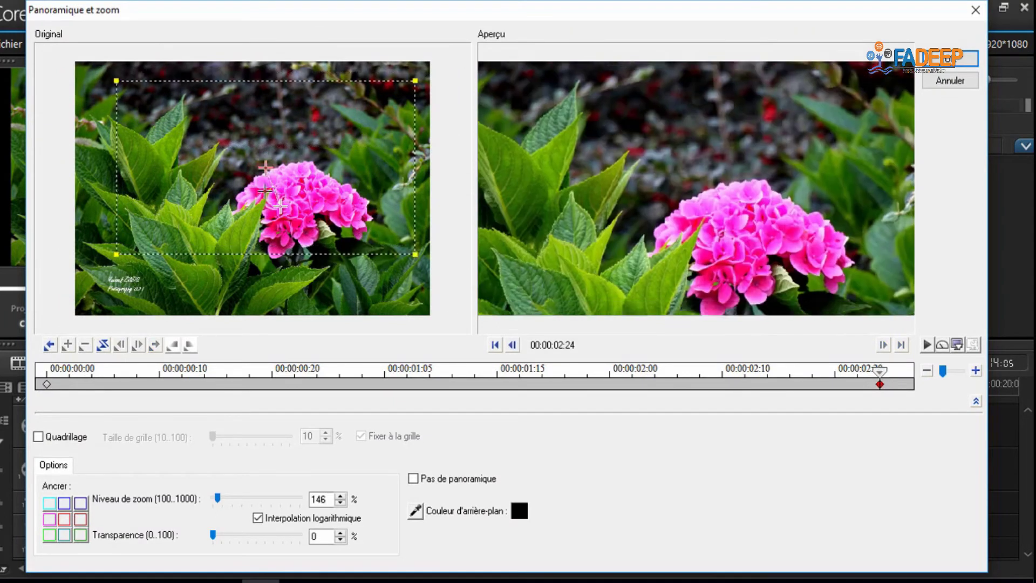
left_click_drag(413, 107, 429, 99)
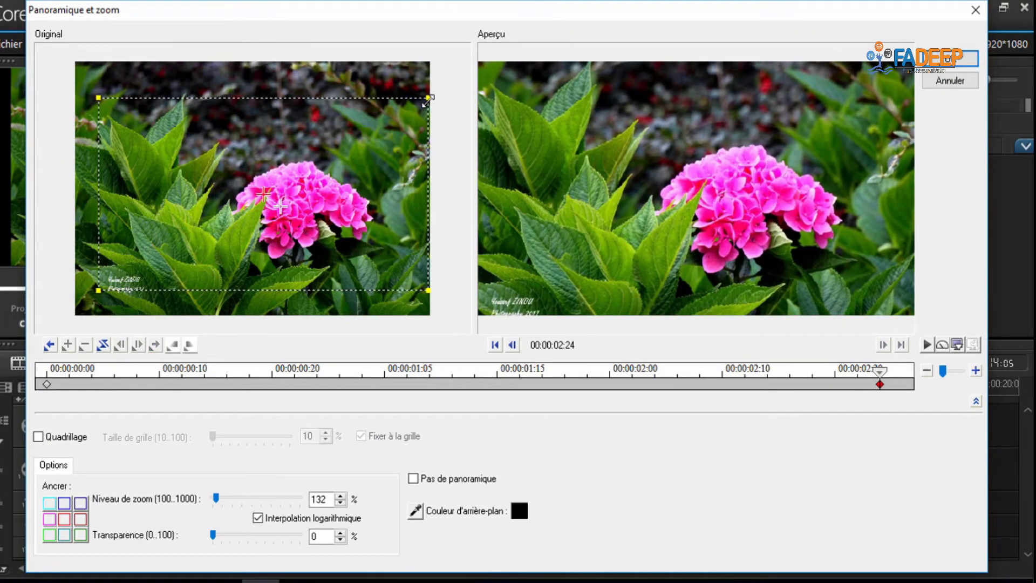
left_click(961, 63)
Step: Enable Panoramique et zoom on the IMG_9087.JPG clip and set its start frame to 331% zoom on the duck's feet
left_click(634, 424)
left_click(621, 244)
left_click(693, 272)
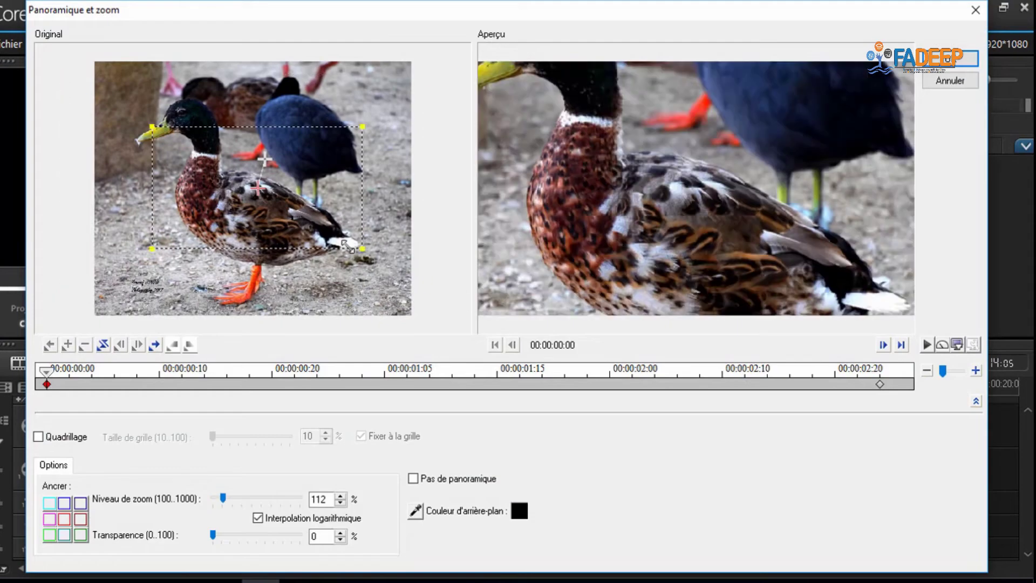
left_click_drag(350, 246, 314, 223)
left_click_drag(263, 201, 246, 286)
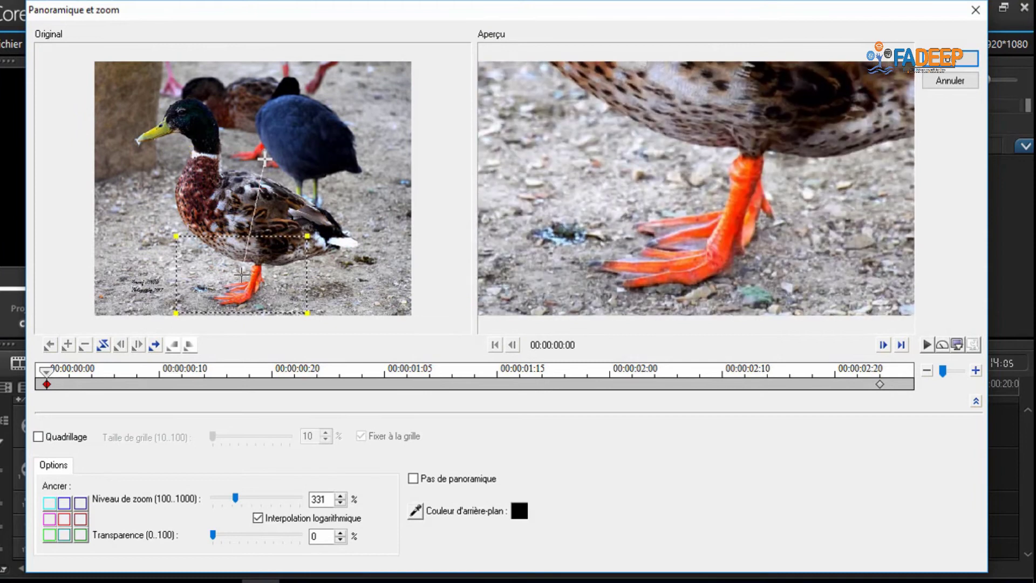
Step: Frame the end of the duck photo's movement on its head and upper body at 185% zoom and apply the effect
left_click_drag(267, 173, 248, 163)
left_click_drag(399, 240, 331, 217)
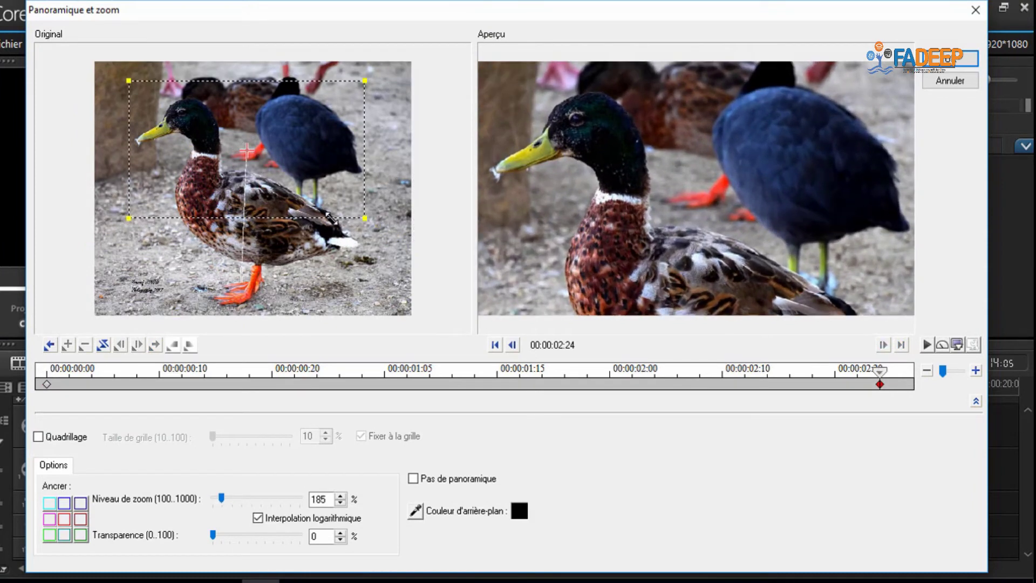
left_click_drag(248, 154, 236, 149)
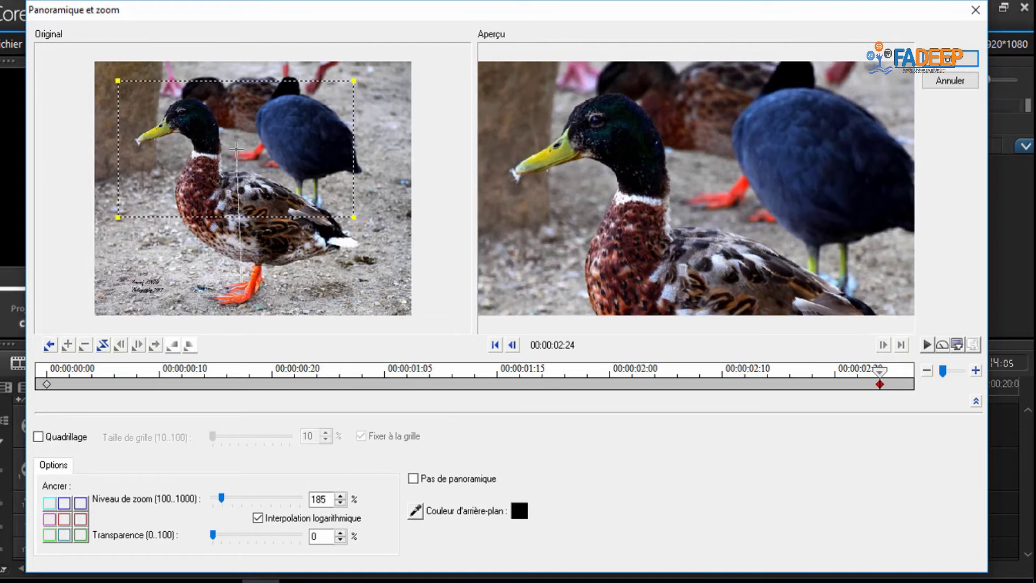
left_click(964, 60)
Step: Return to the beginning of the timeline and play the whole project to review the photo movements
left_click(570, 478)
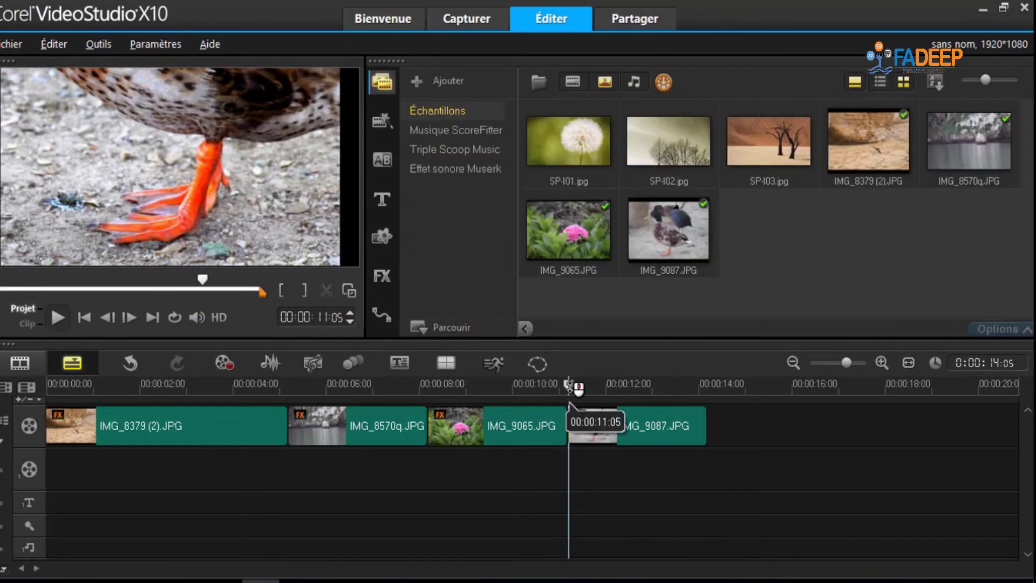
key("Home")
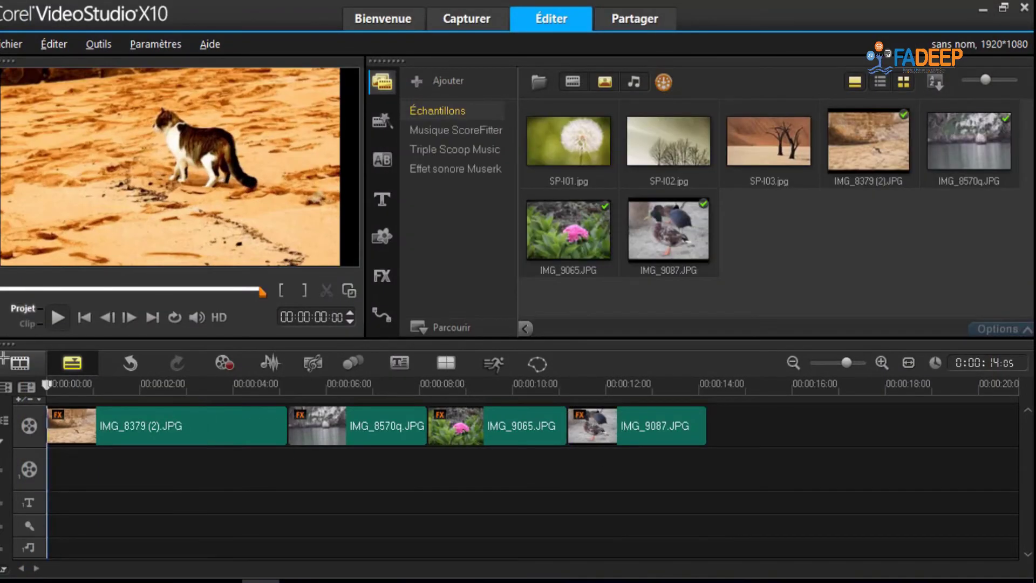
left_click(54, 319)
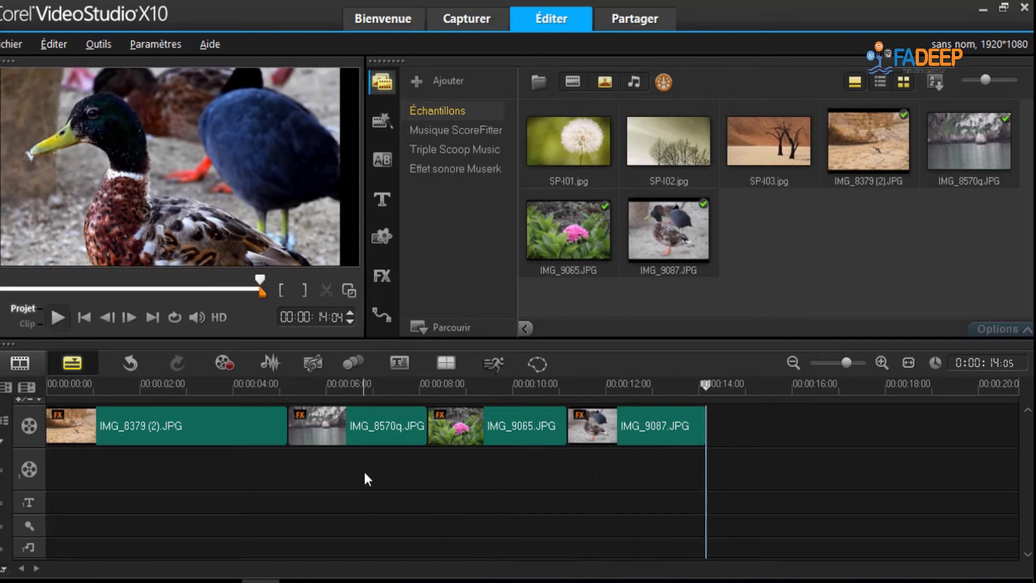
Step: Extend the IMG_8570q.JPG, IMG_9065.JPG and IMG_9087.JPG clips on the timeline to about 3.4, 4.5 and 3.7 seconds
left_click(372, 426)
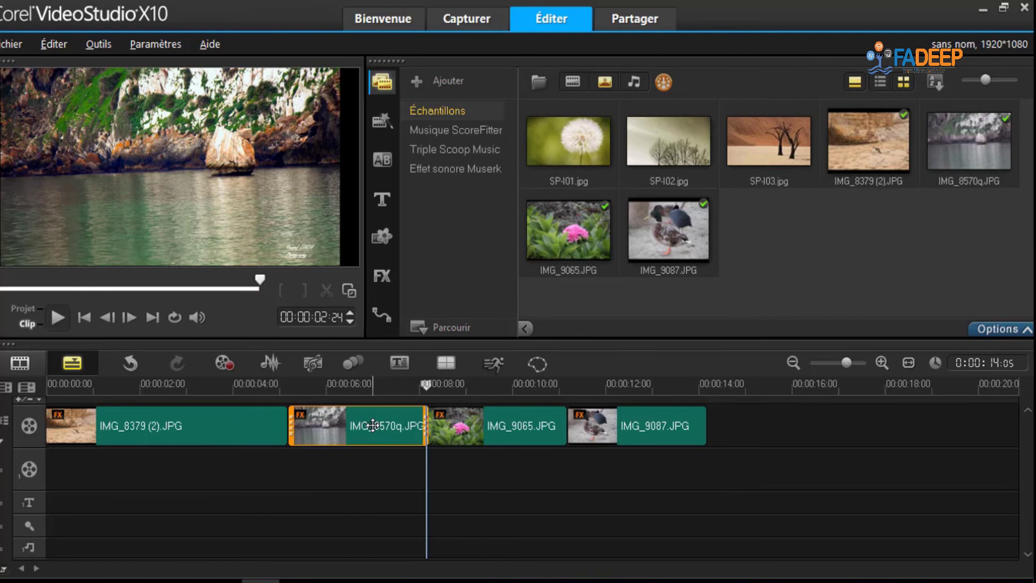
left_click_drag(427, 426, 502, 421)
left_click(504, 419)
left_click_drag(585, 428, 662, 452)
left_click(748, 419)
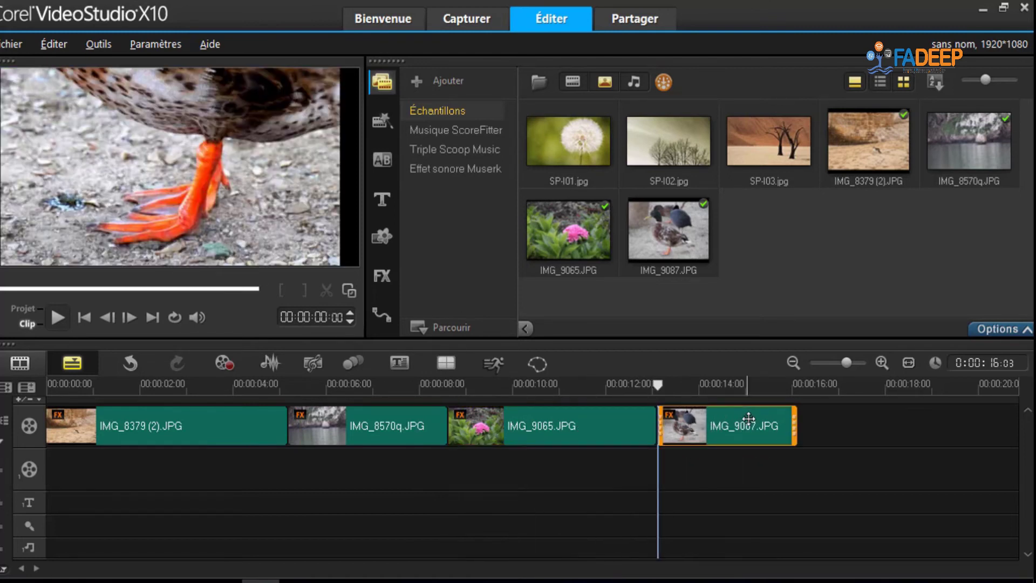
left_click_drag(795, 426, 832, 458)
Step: Shorten the IMG_9065.JPG clip to about 3.7 seconds and the IMG_8379 (2).JPG clip to about 4.2 seconds
left_click(616, 432)
left_click_drag(655, 430, 622, 428)
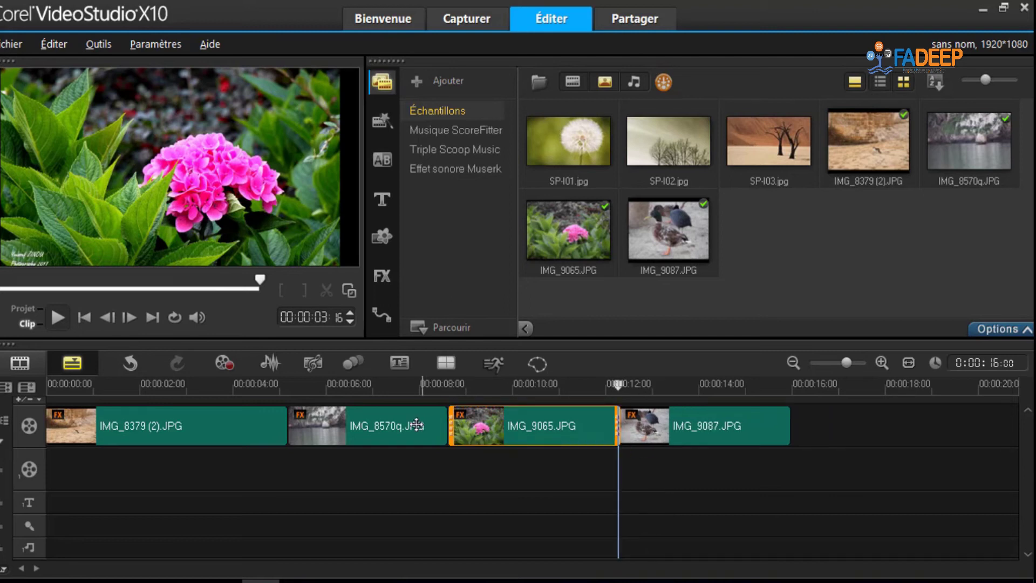
left_click(251, 426)
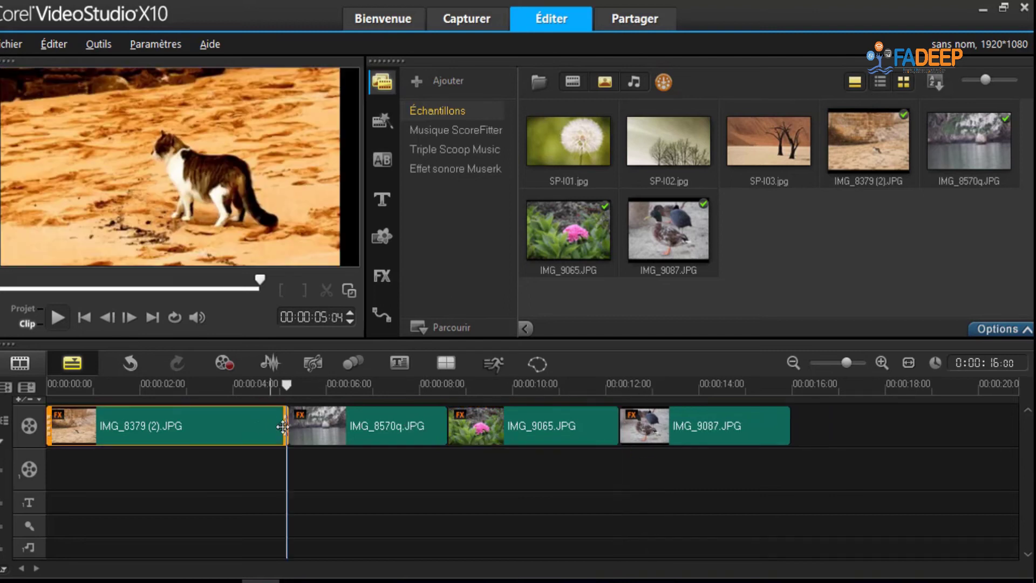
left_click_drag(274, 426, 242, 425)
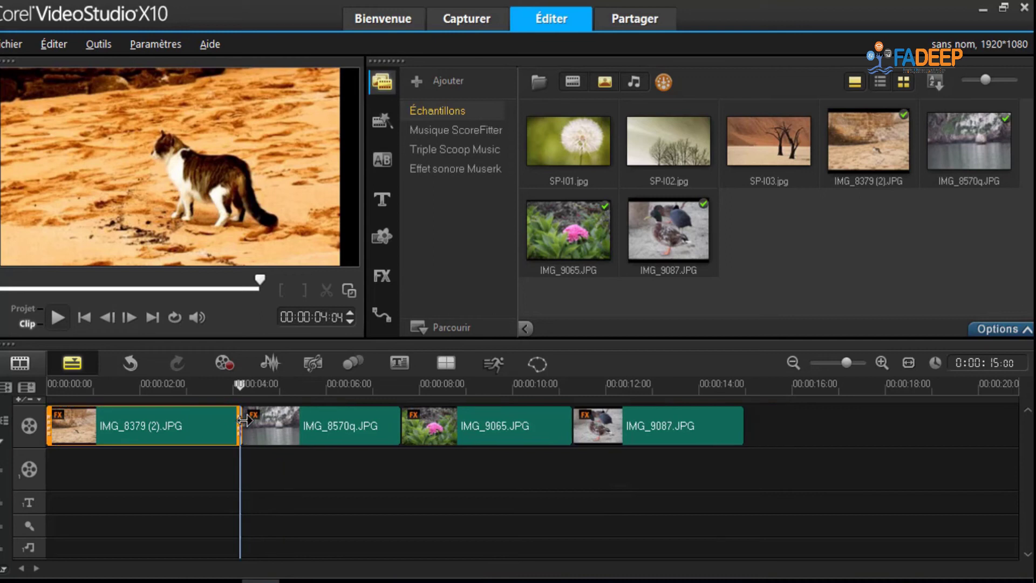
left_click(241, 469)
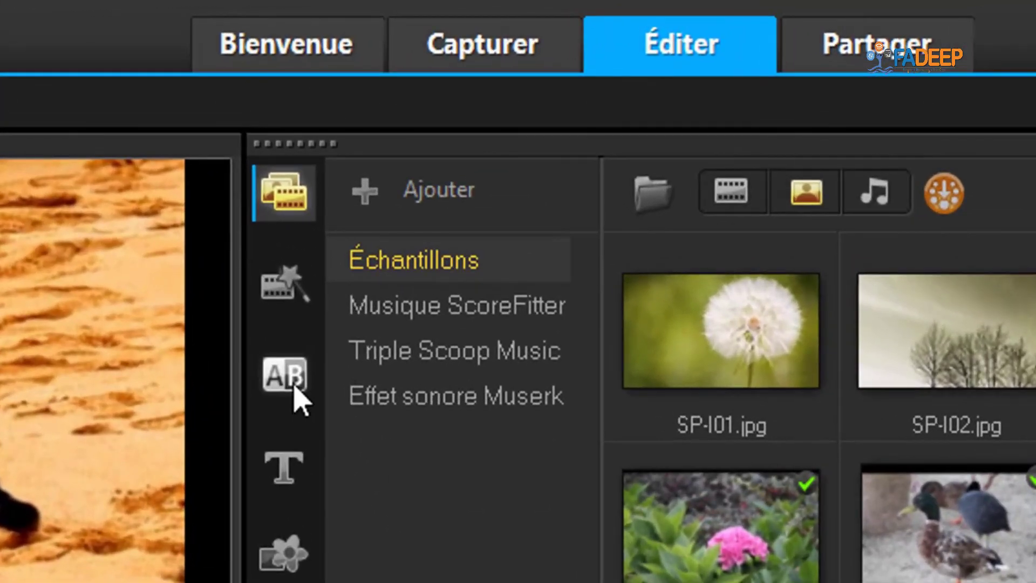
Step: Insert a Barre transition between IMG_8379 (2).JPG and IMG_8570q.JPG, and a different Barre variant between IMG_8570q.JPG and IMG_9065.JPG
left_click(387, 166)
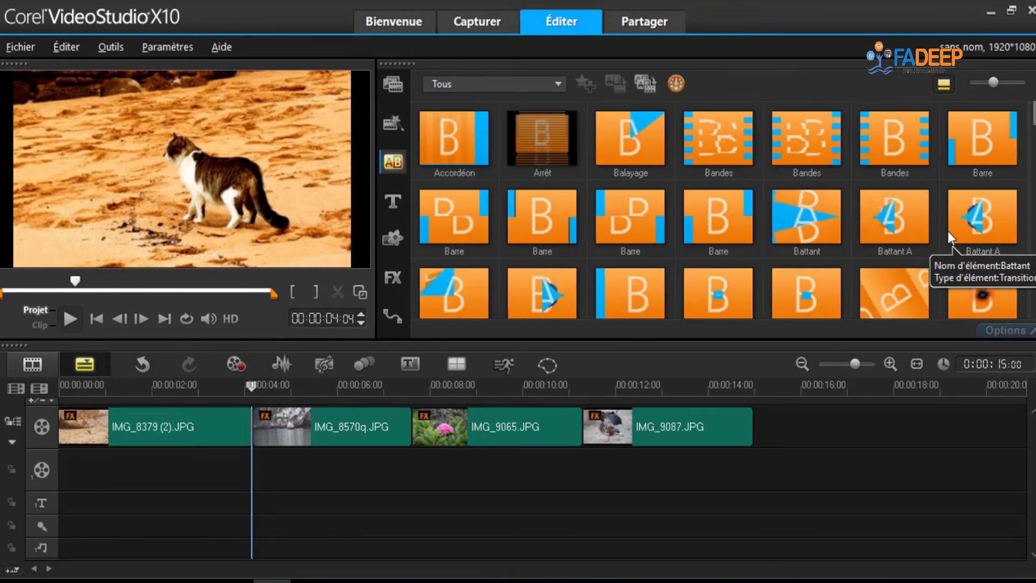
left_click(721, 216)
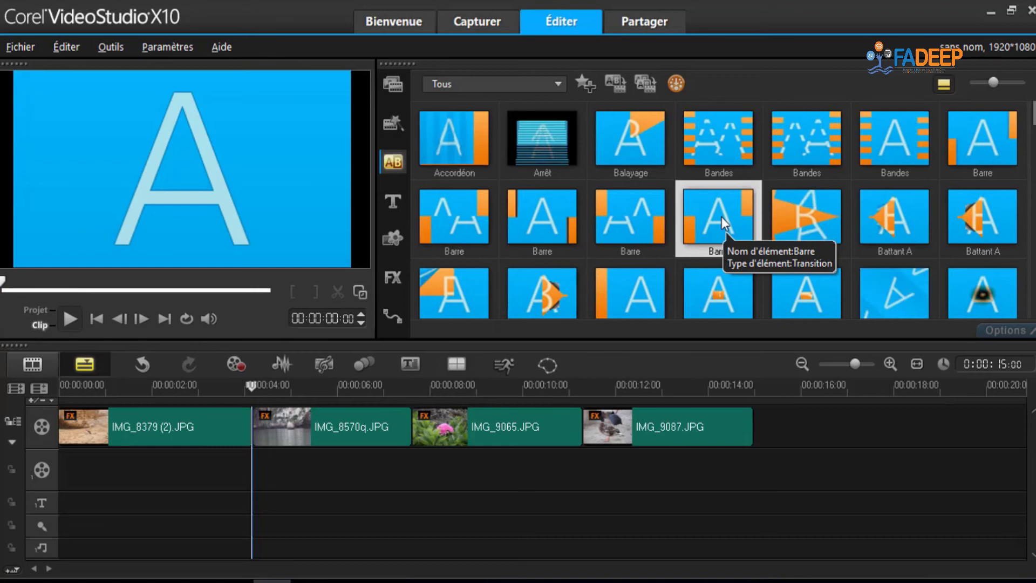
left_click_drag(721, 216, 239, 426)
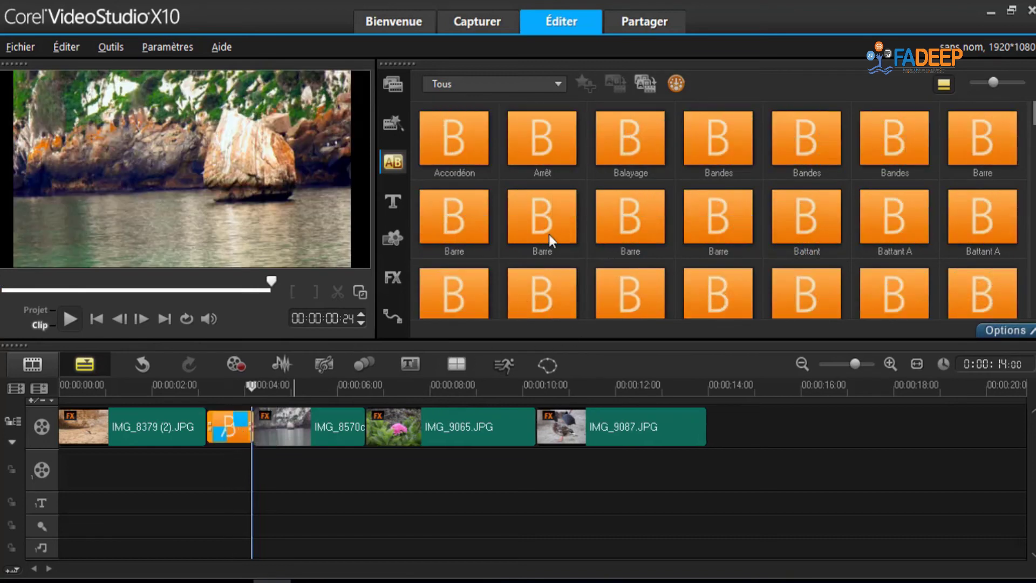
left_click(546, 216)
left_click_drag(545, 216, 373, 436)
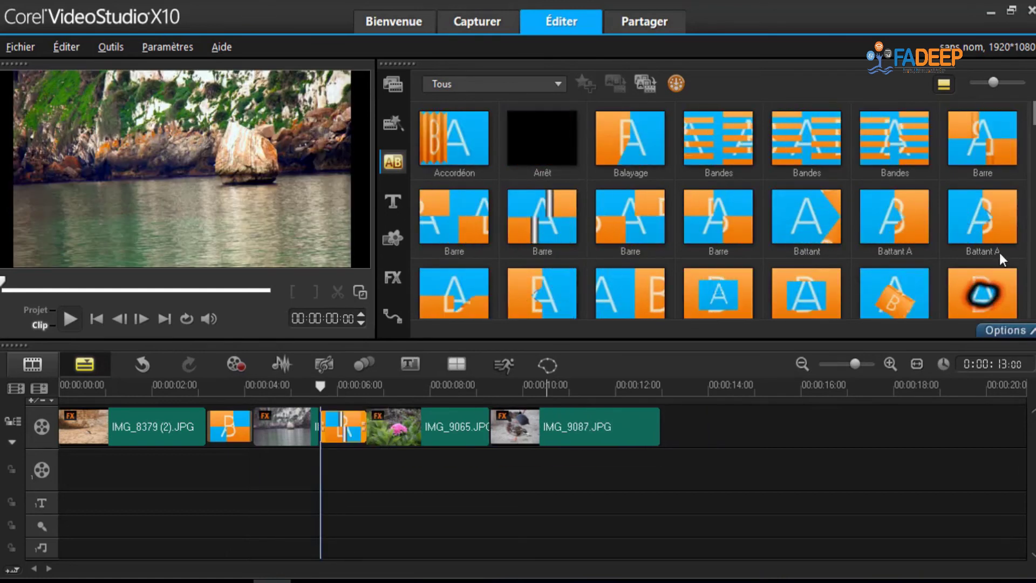
Step: Insert the Brûlé transition between the IMG_9065.JPG and IMG_9087.JPG clips
left_click(1012, 292)
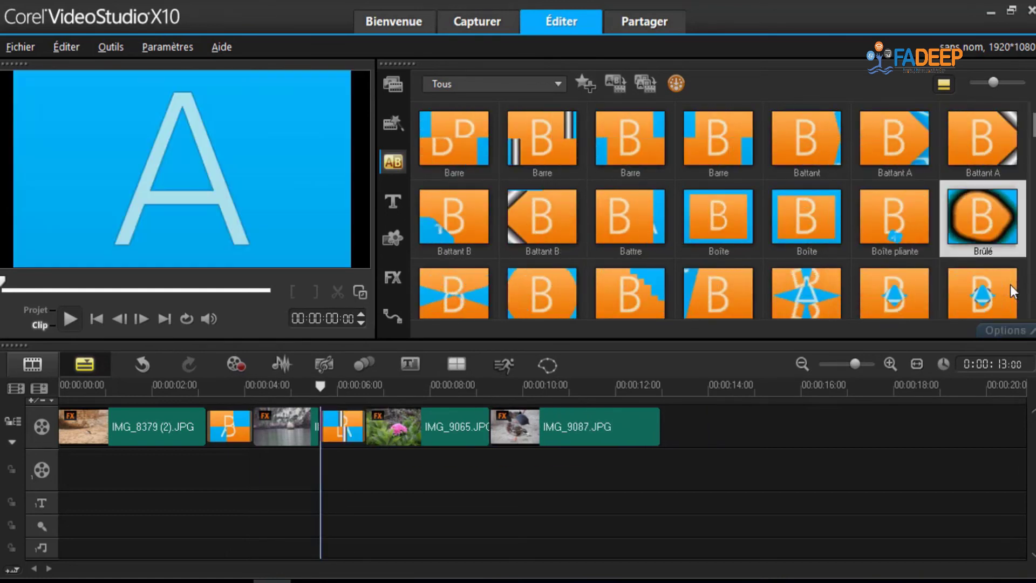
left_click_drag(619, 371, 514, 417)
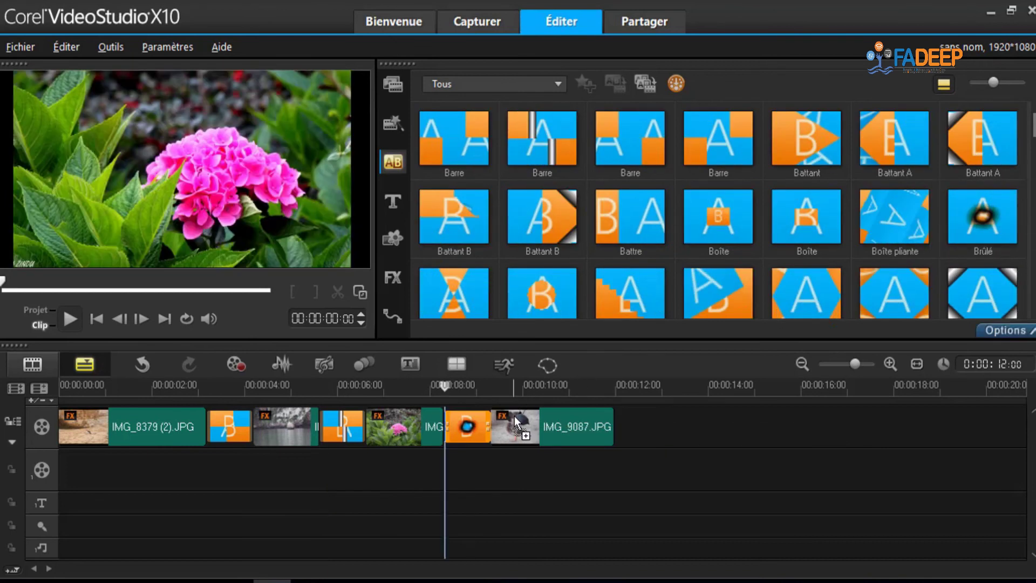
left_click(445, 457)
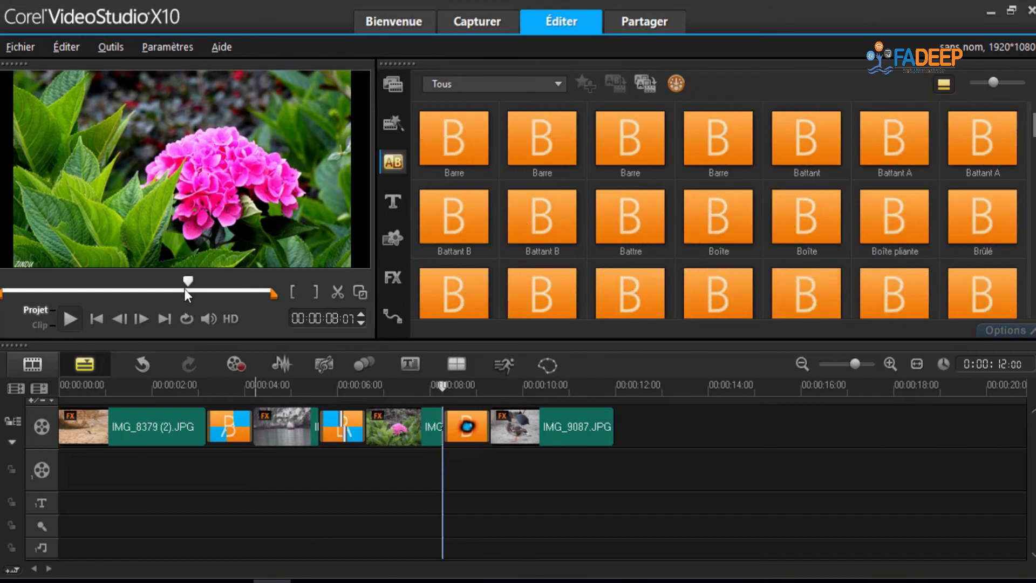
Step: Rewind the project to the start, enlarge the preview and play the slideshow with its transitions
left_click_drag(187, 279, 2, 281)
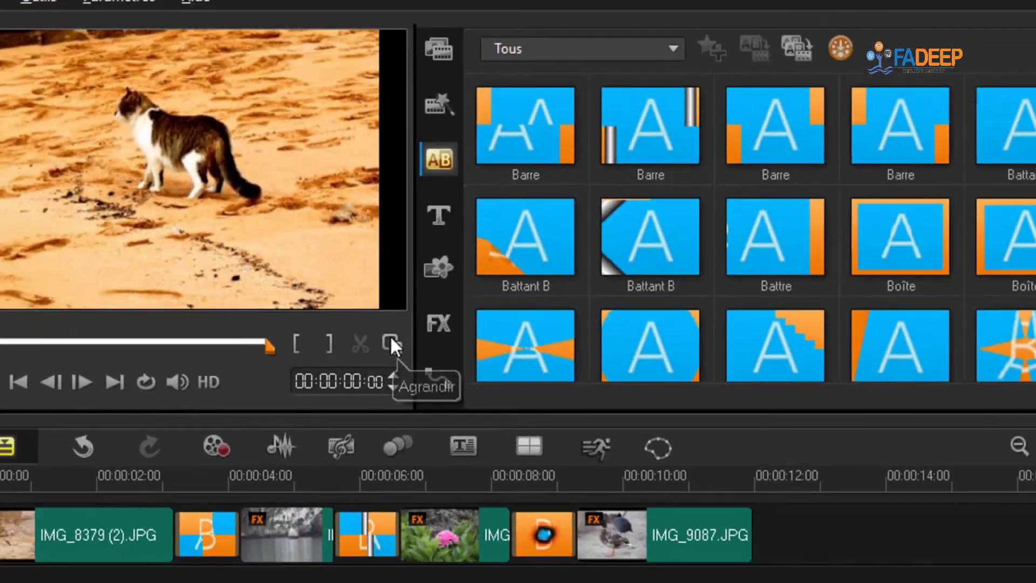
left_click(467, 470)
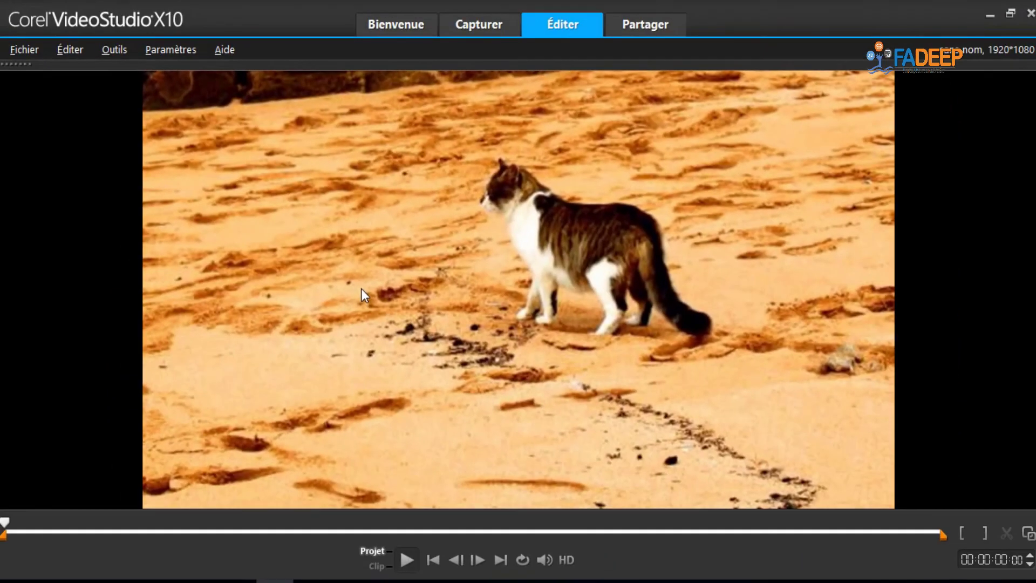
left_click(406, 560)
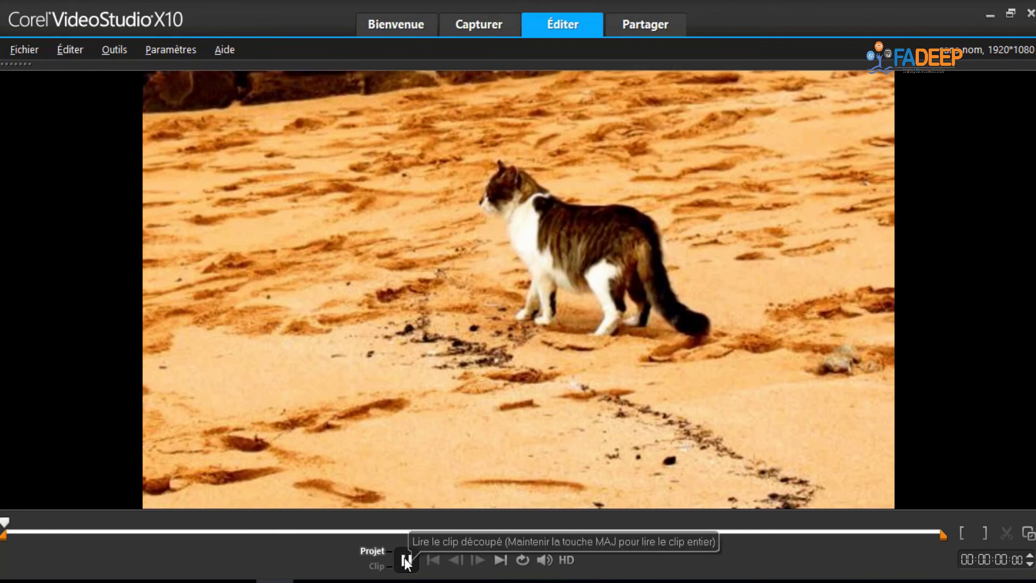